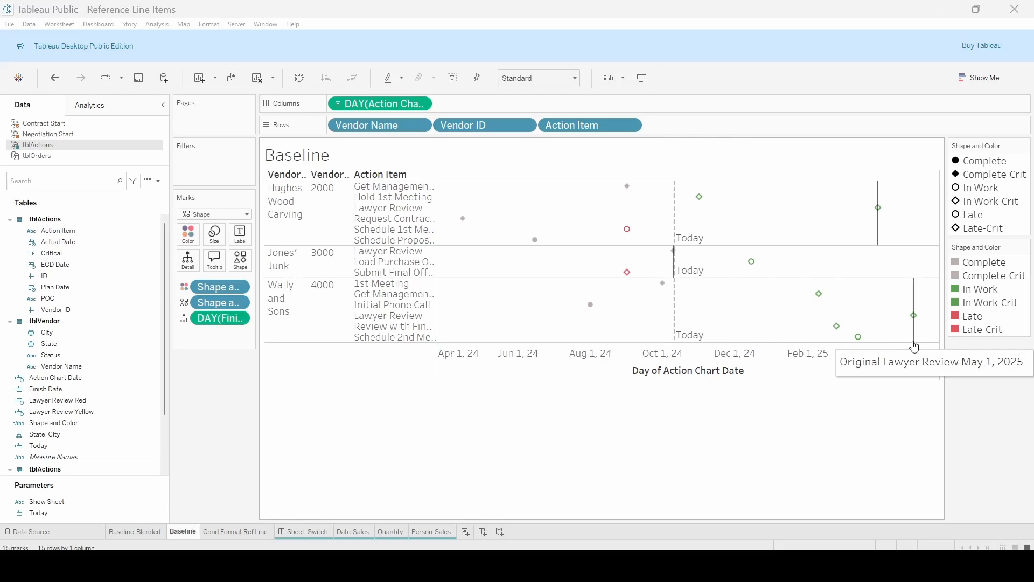
# Step: Inspect the tooltips of the existing Original Lawyer Review reference lines in the vendor panes of the Baseline chart
pyautogui.moveTo(881, 230)
pyautogui.moveTo(670, 268)
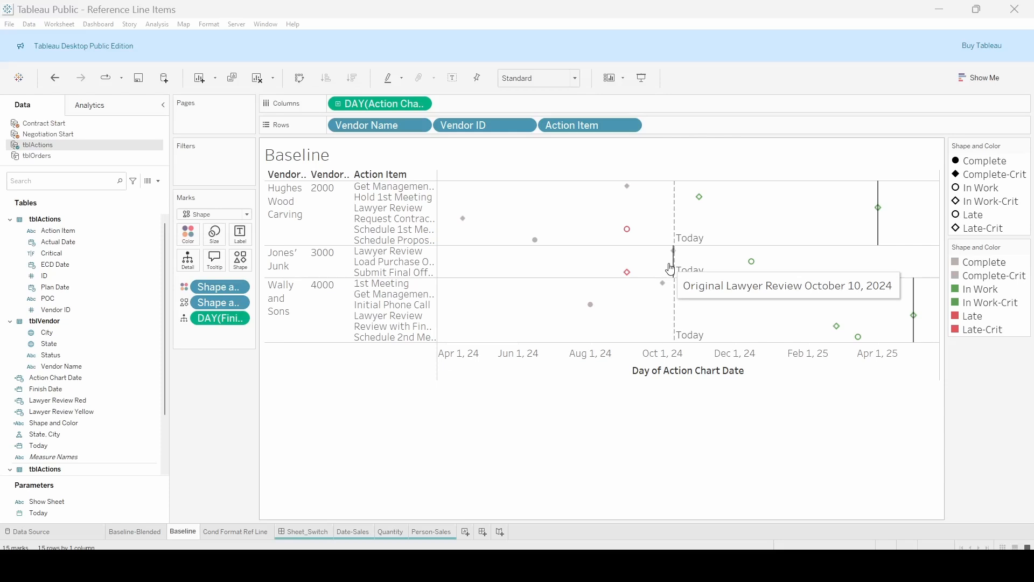
pyautogui.click(627, 457)
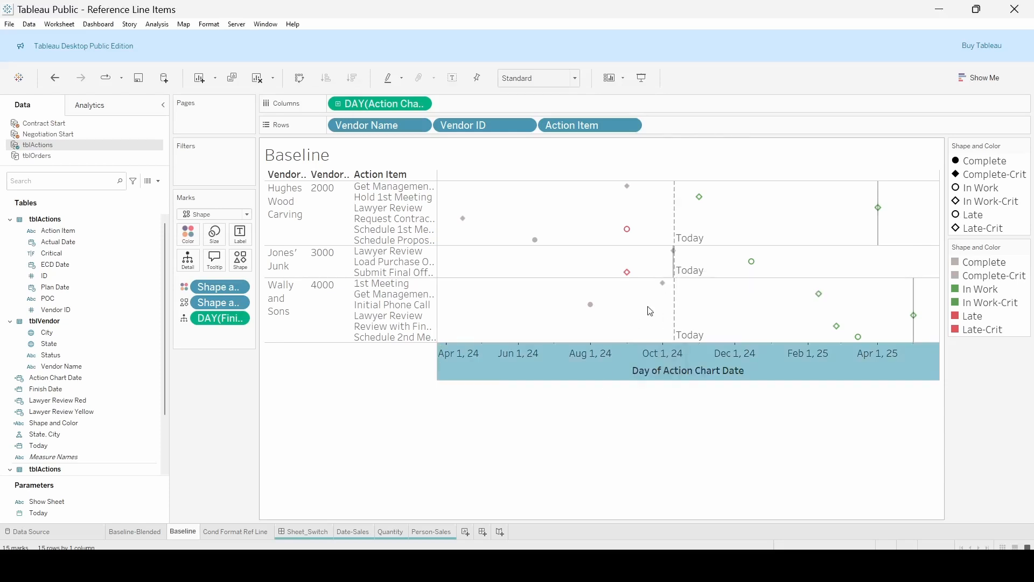
pyautogui.moveTo(675, 281)
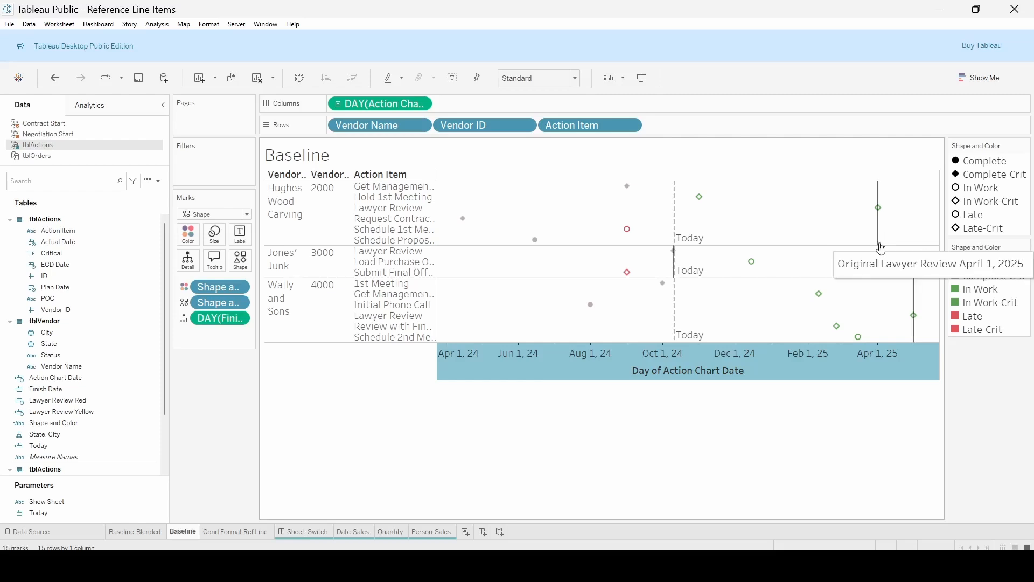
# Step: Review the formula of the Lawyer Review Red calculated field in an enlarged view and close its editor
pyautogui.click(155, 401)
pyautogui.click(191, 126)
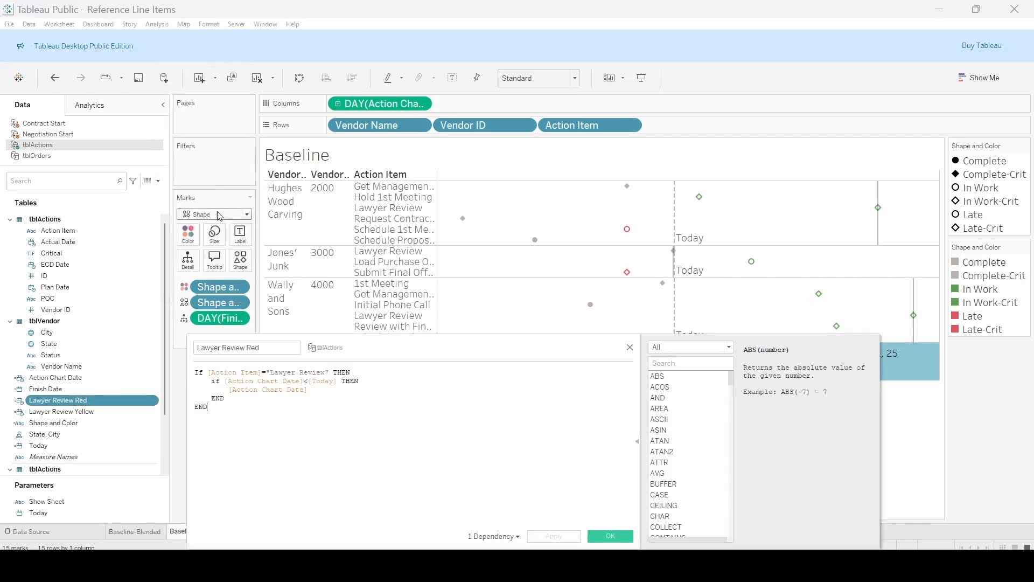
pyautogui.moveTo(417, 356); pyautogui.dragTo(597, 210)
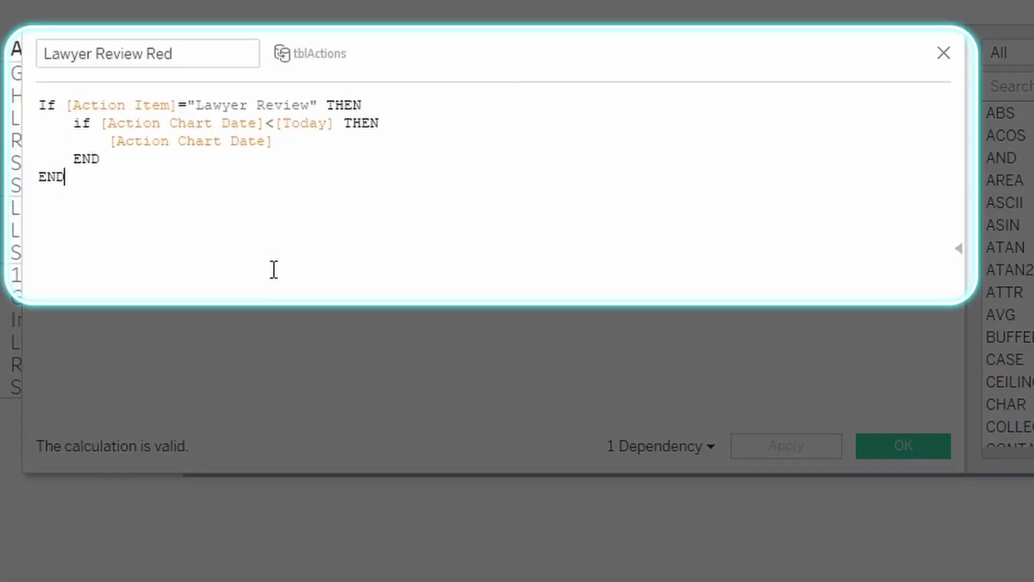
pyautogui.scroll(3, 267, 264)
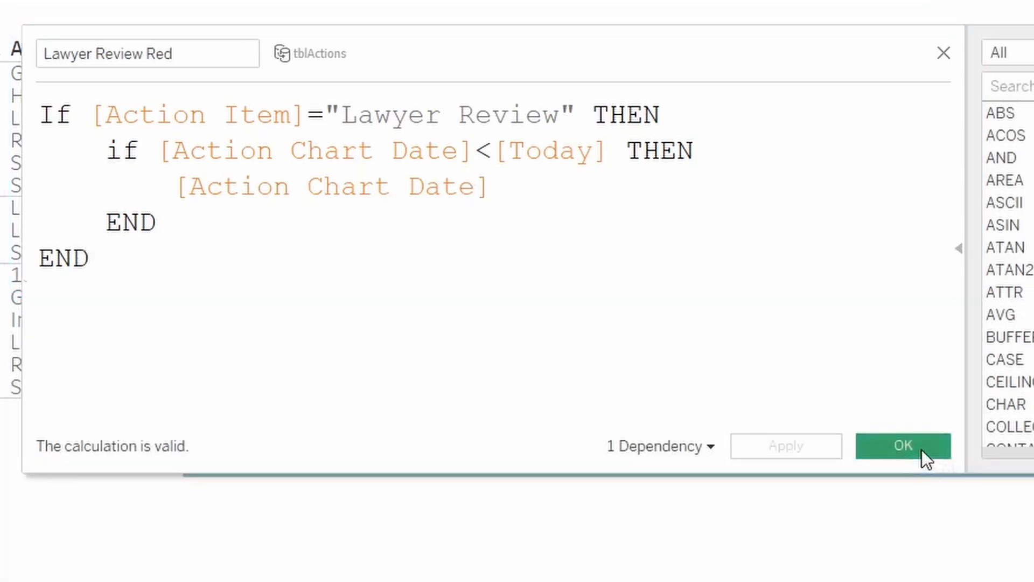
pyautogui.click(923, 450)
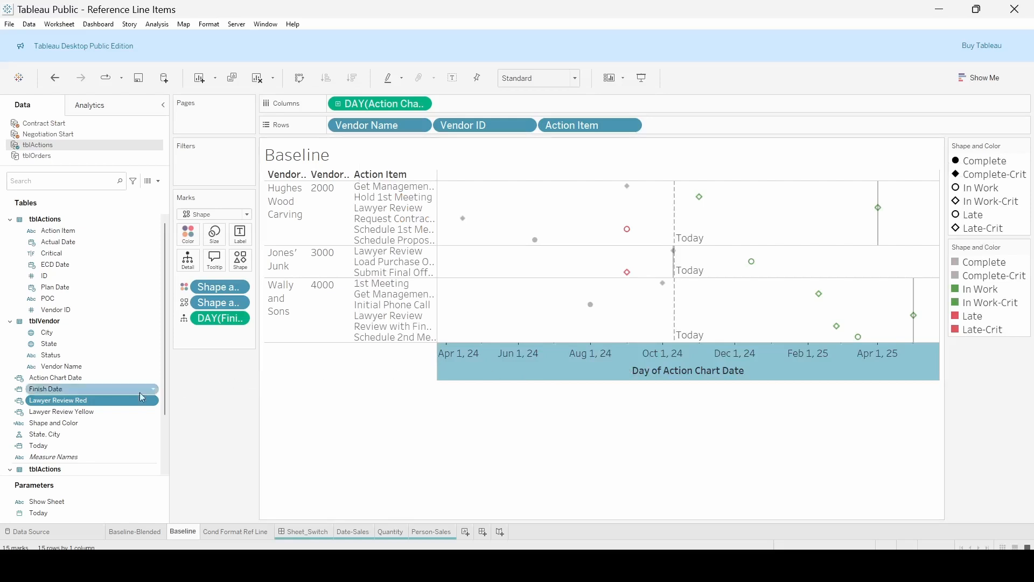
pyautogui.rightClick(567, 366)
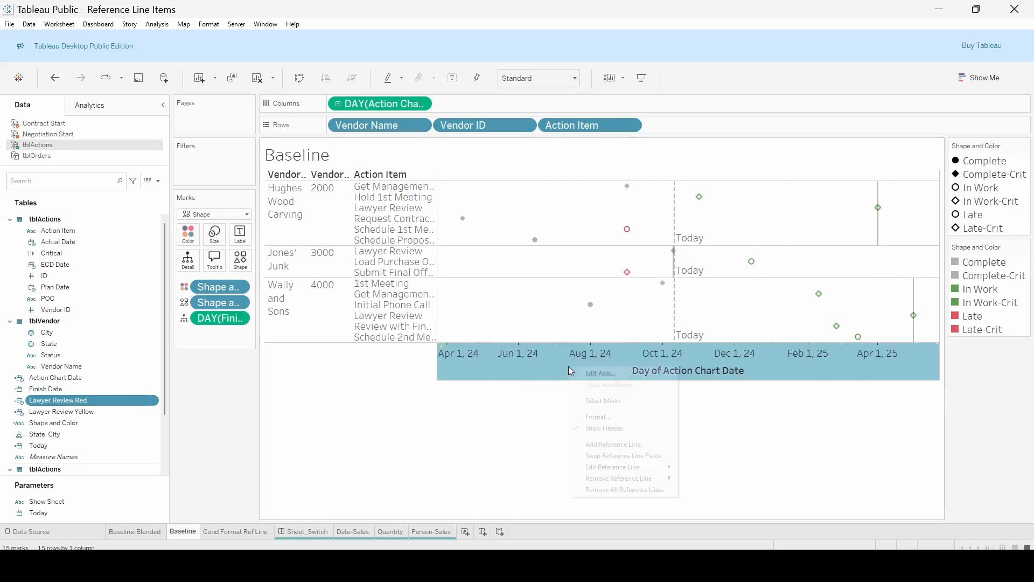
pyautogui.click(625, 445)
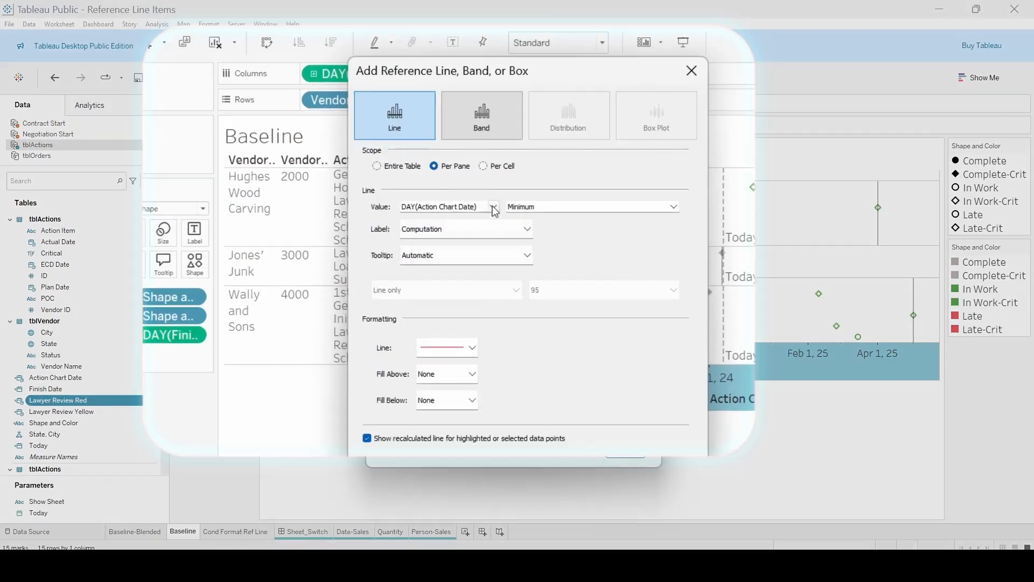
pyautogui.click(486, 213)
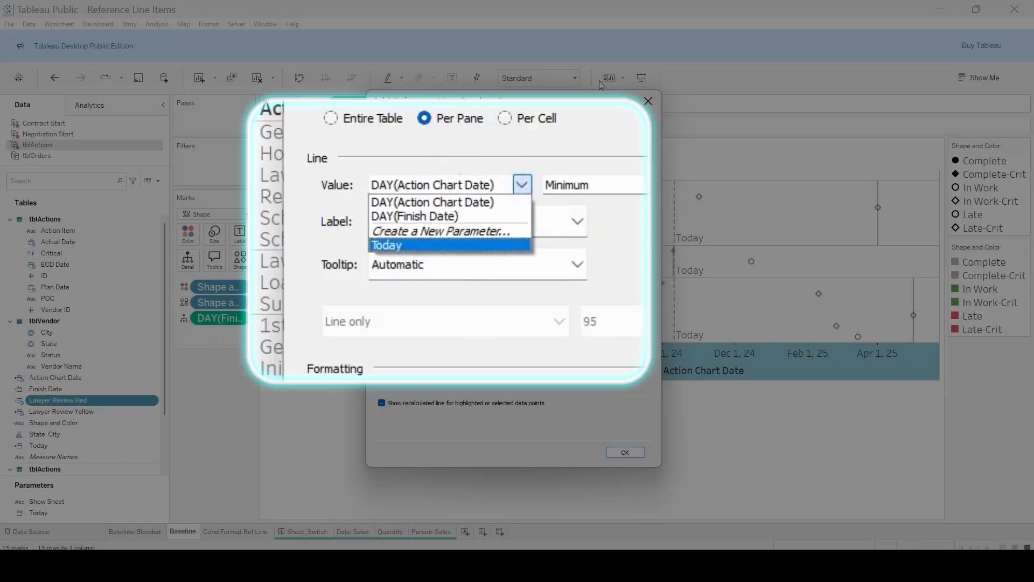
pyautogui.click(648, 102)
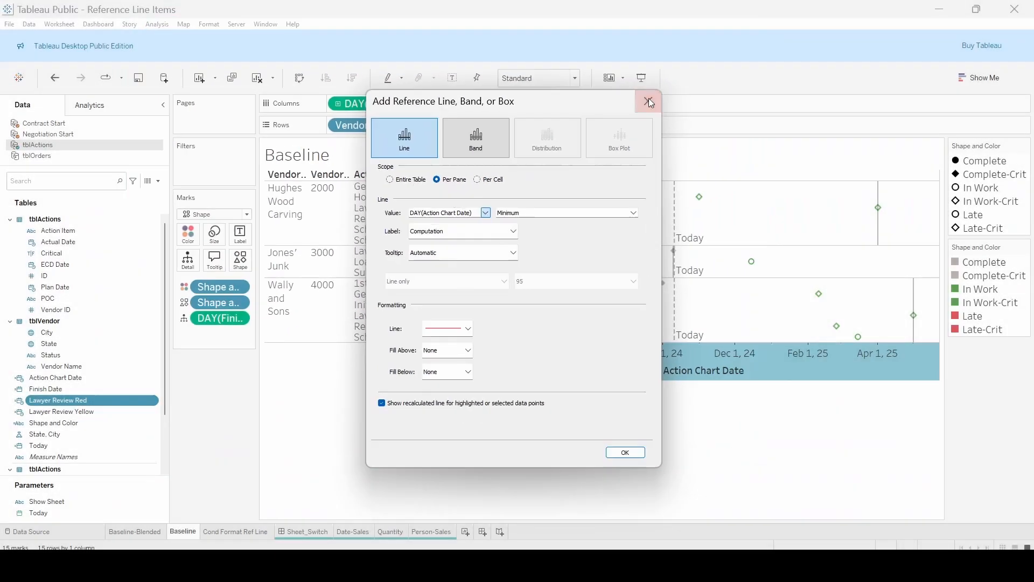
pyautogui.click(624, 452)
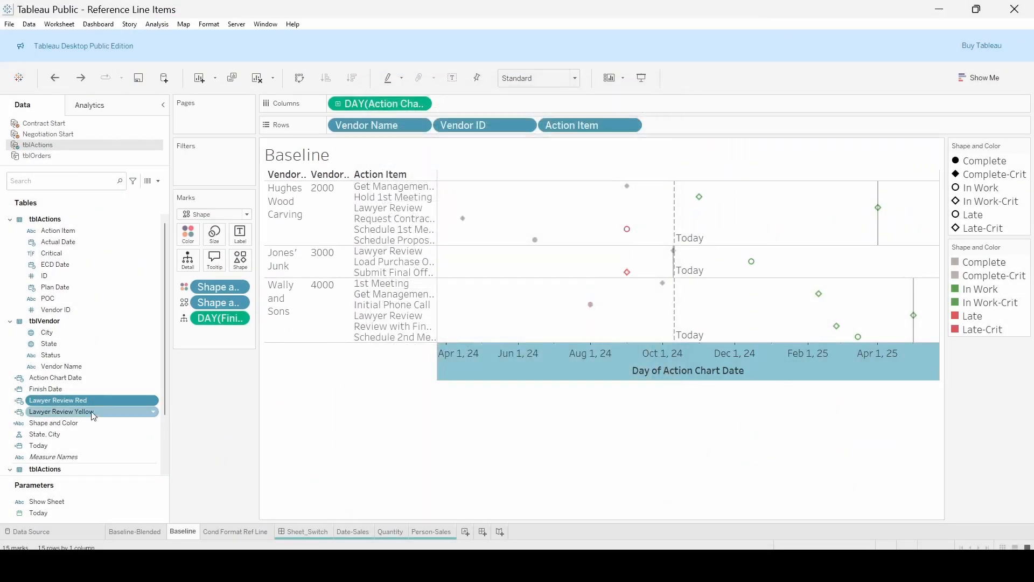
# Step: Add Lawyer Review Red to the marks as a detail field and set it to the continuous Day date value
pyautogui.moveTo(85, 402); pyautogui.dragTo(193, 275)
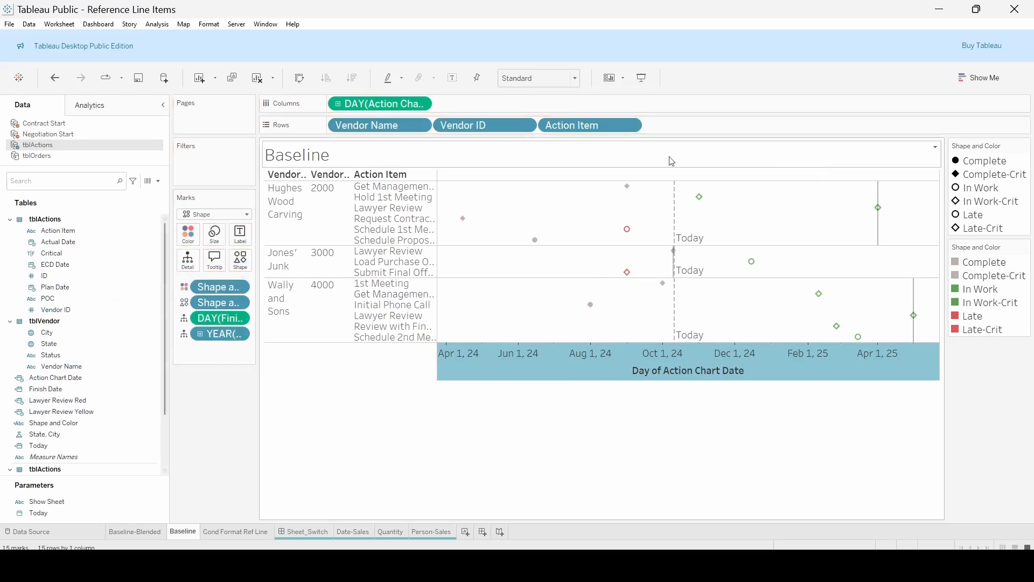
pyautogui.click(240, 336)
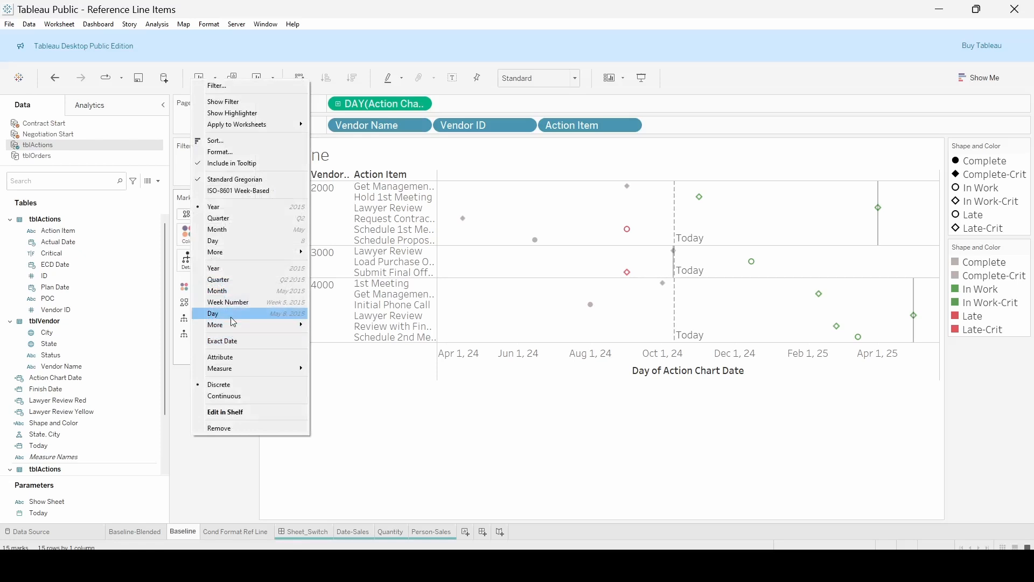
pyautogui.click(231, 316)
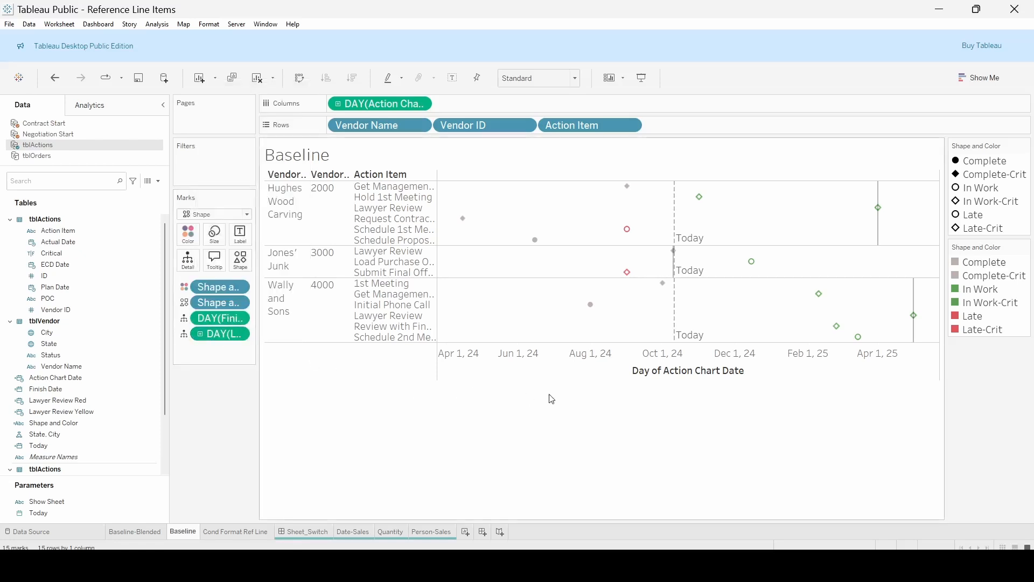
# Step: Add a per-pane reference line to the Action Chart Date axis using the minimum of DAY(Lawyer Review Red)
pyautogui.rightClick(572, 361)
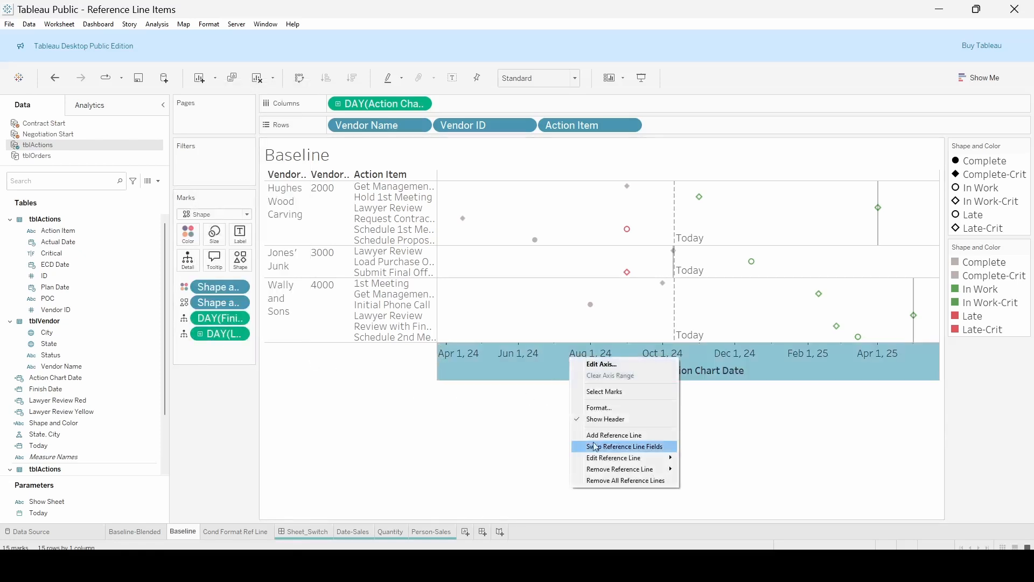
pyautogui.click(629, 441)
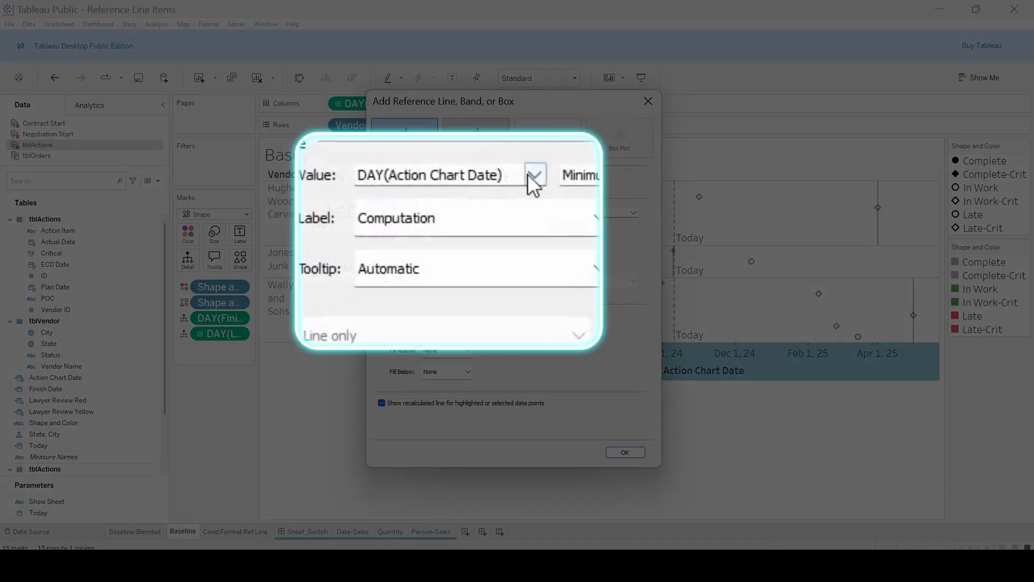
pyautogui.click(502, 210)
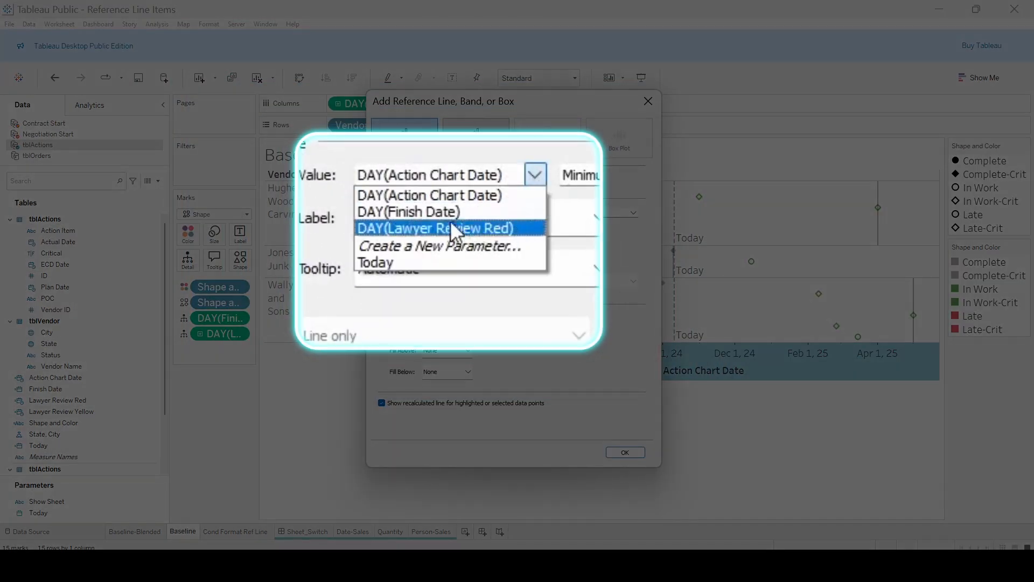
pyautogui.click(525, 229)
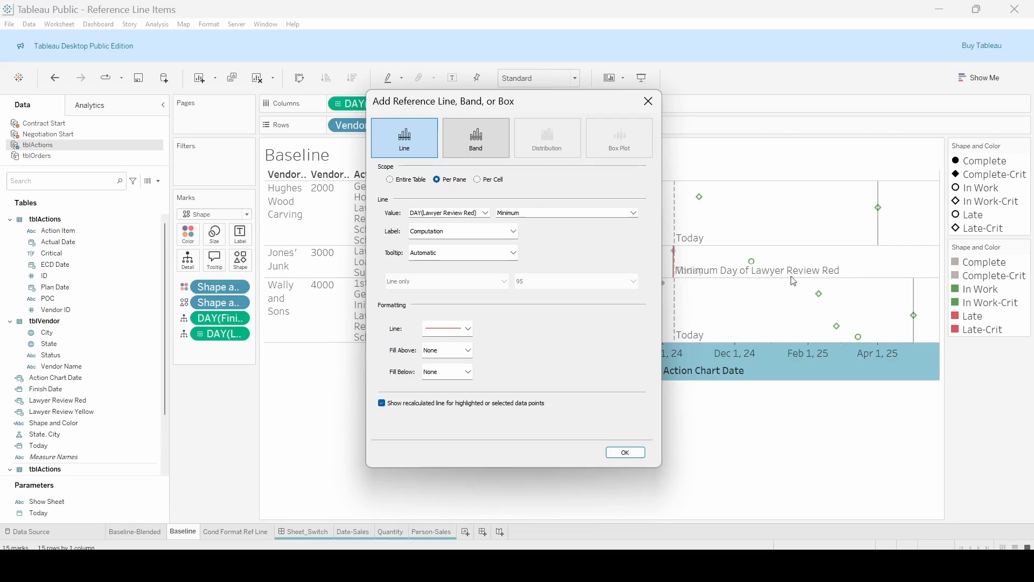
# Step: Set the reference line's label to None, give it the custom tooltip "Lawyer Review Red <Value>", and apply the line
pyautogui.click(510, 232)
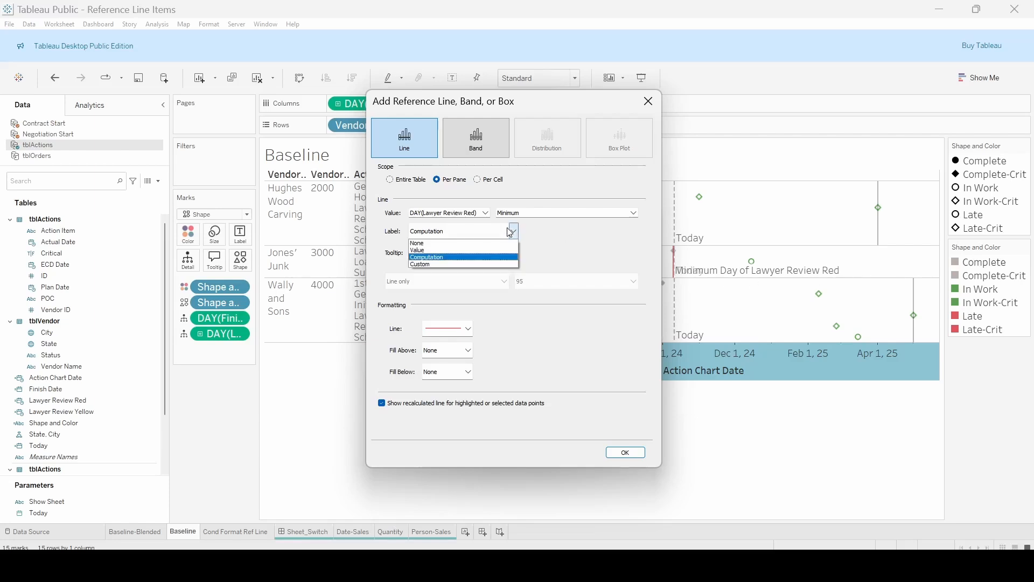
pyautogui.click(466, 244)
pyautogui.click(507, 260)
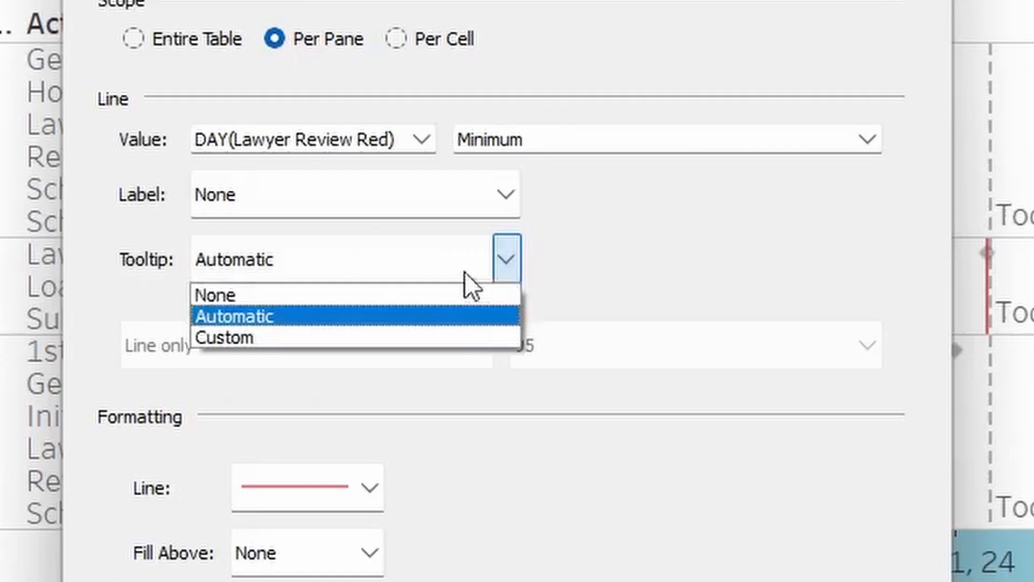
pyautogui.click(345, 331)
pyautogui.click(559, 263)
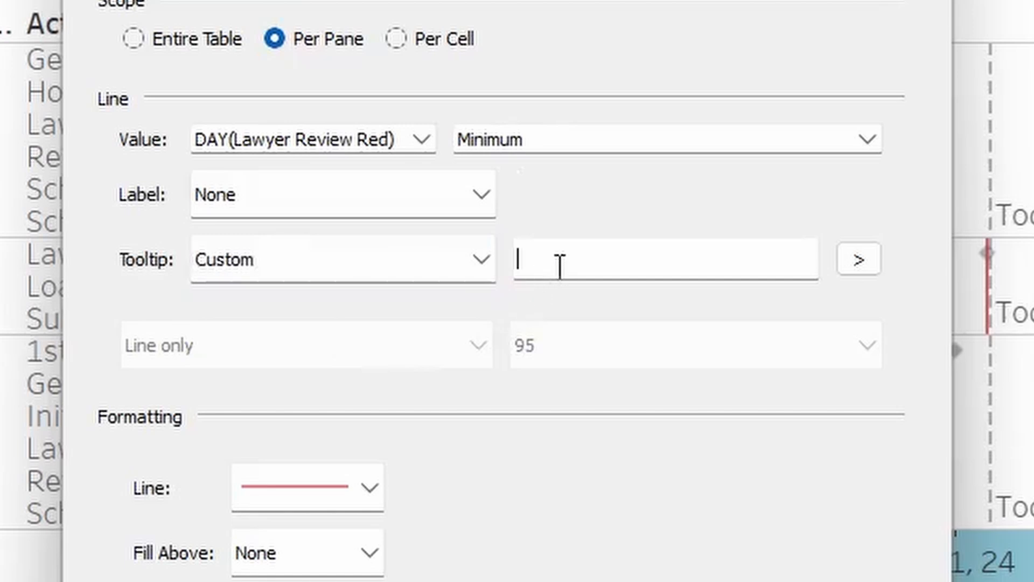
pyautogui.write('Lawy')
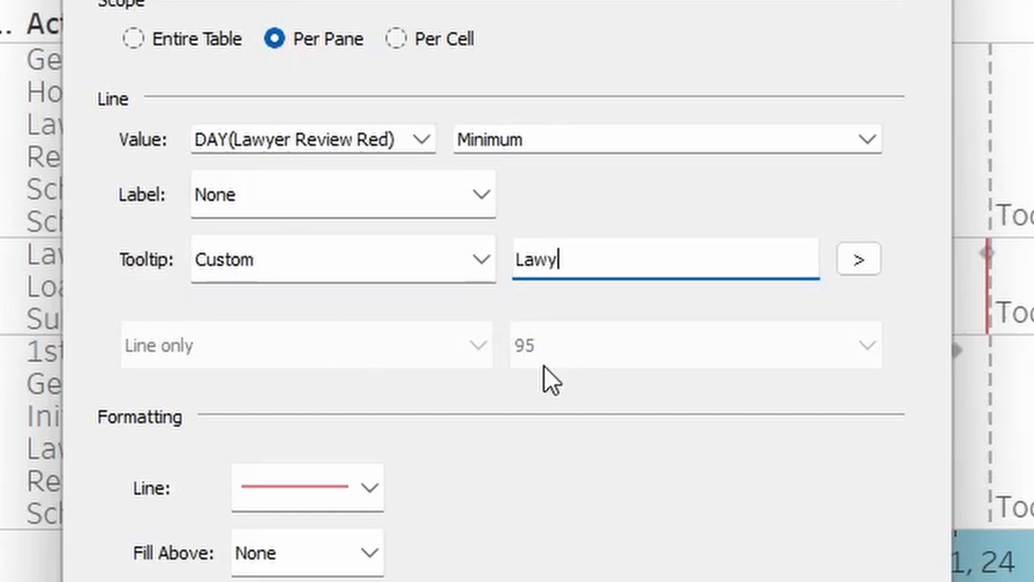
pyautogui.write('er Revi')
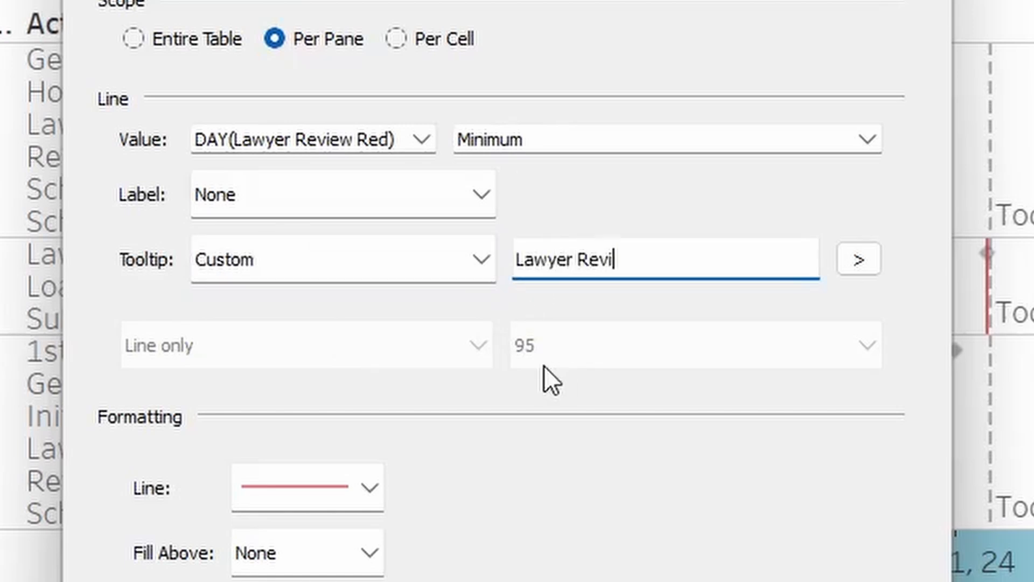
pyautogui.write('ew Red')
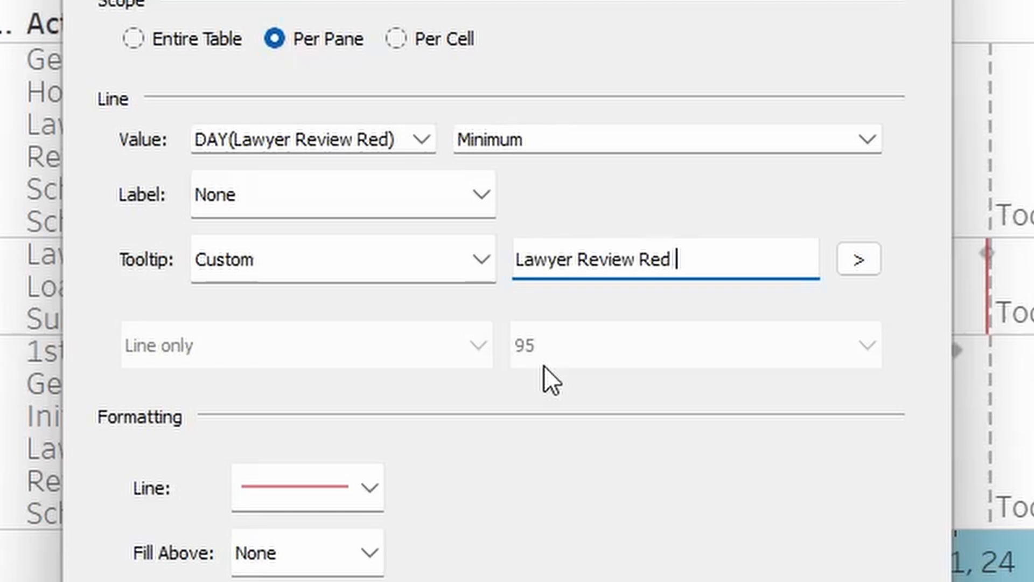
pyautogui.click(861, 265)
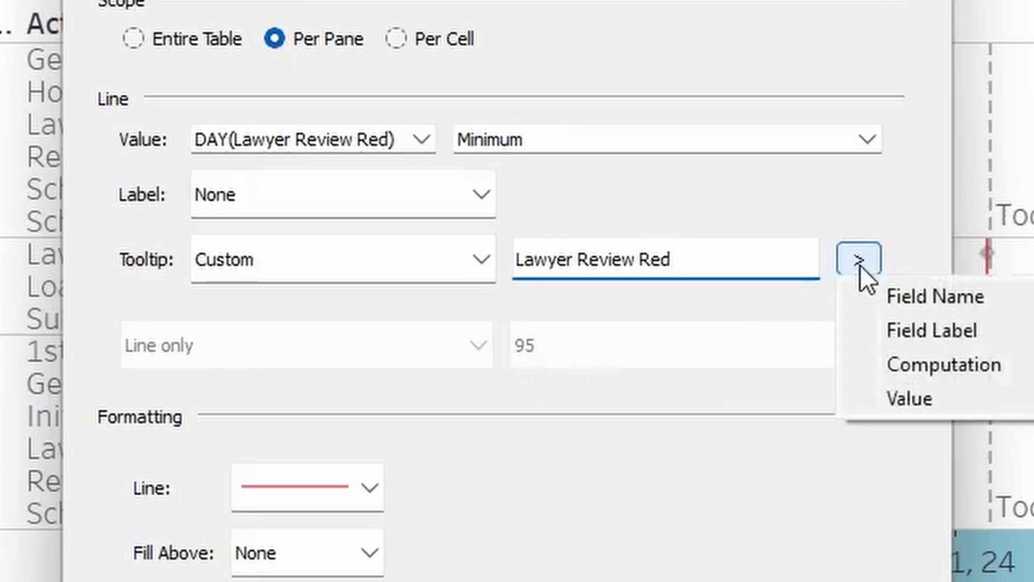
pyautogui.click(909, 400)
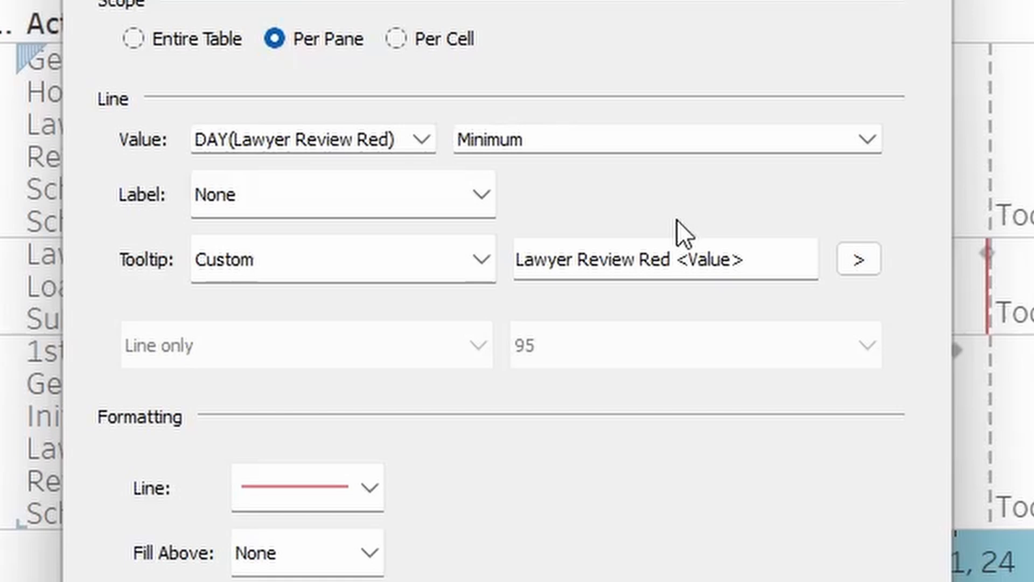
pyautogui.click(619, 445)
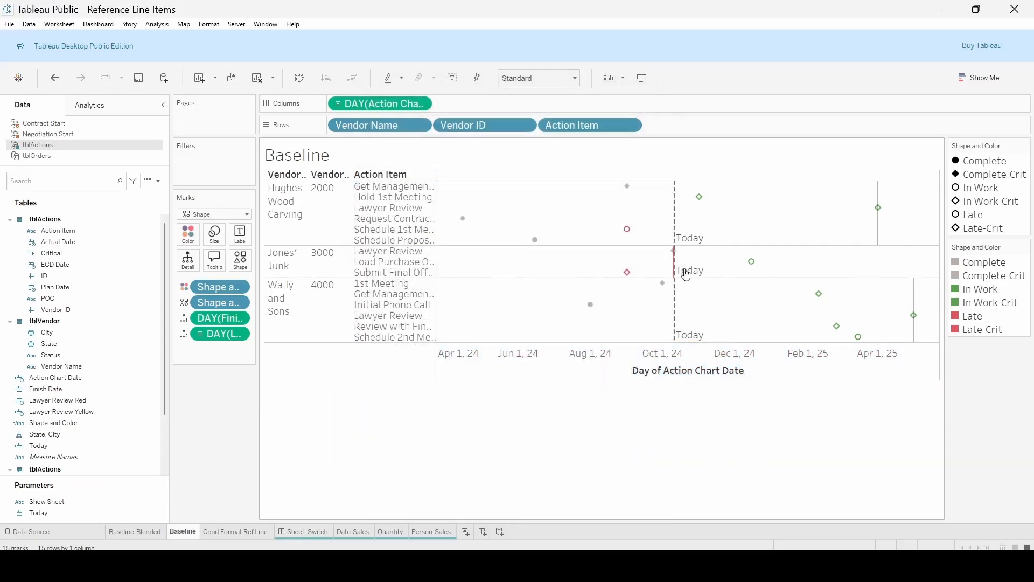
pyautogui.moveTo(675, 265)
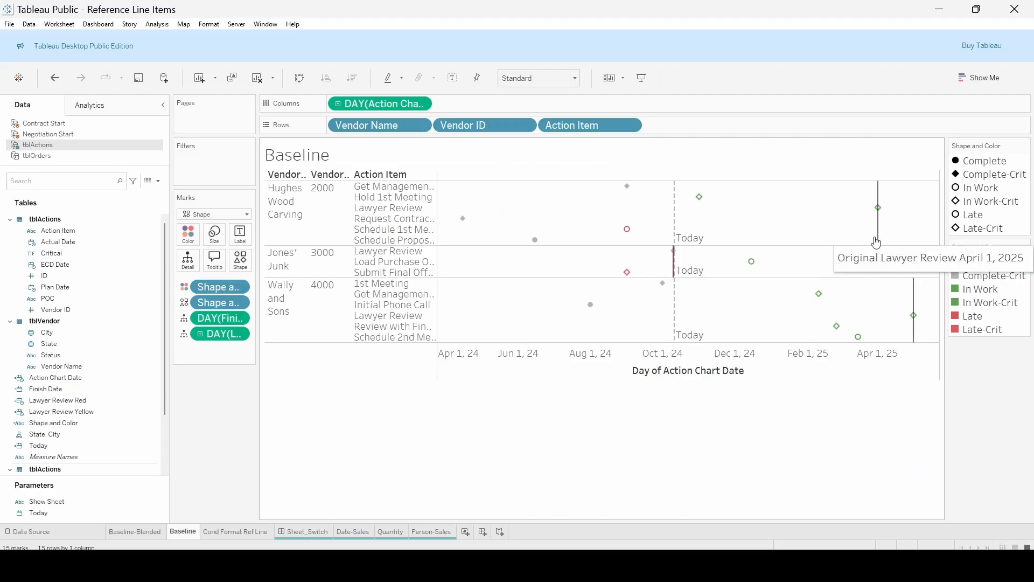
# Step: Put the AND DATEDIFF('day') condition of the Lawyer Review Yellow formula on its own indented line and save the calculation
pyautogui.rightClick(153, 413)
pyautogui.click(177, 141)
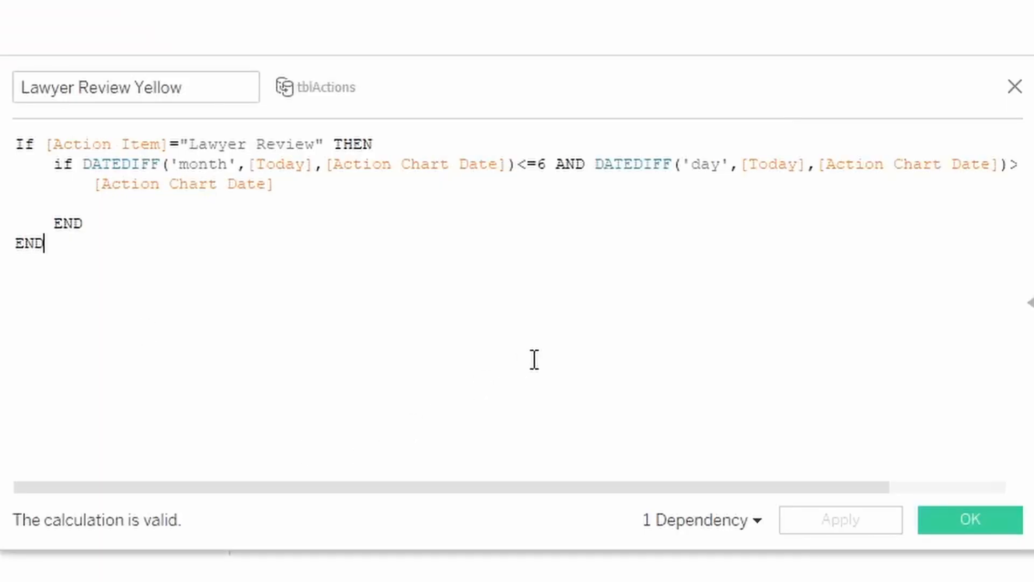
pyautogui.keyDown('ctrl'); pyautogui.scroll(2, 534, 360); pyautogui.keyUp('ctrl')
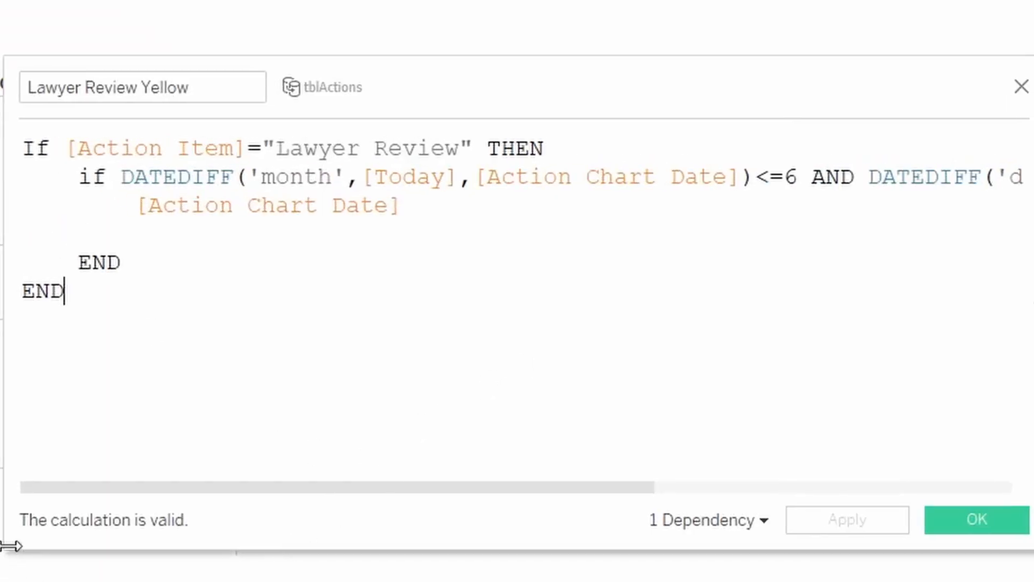
pyautogui.moveTo(10, 545); pyautogui.dragTo(0, 546)
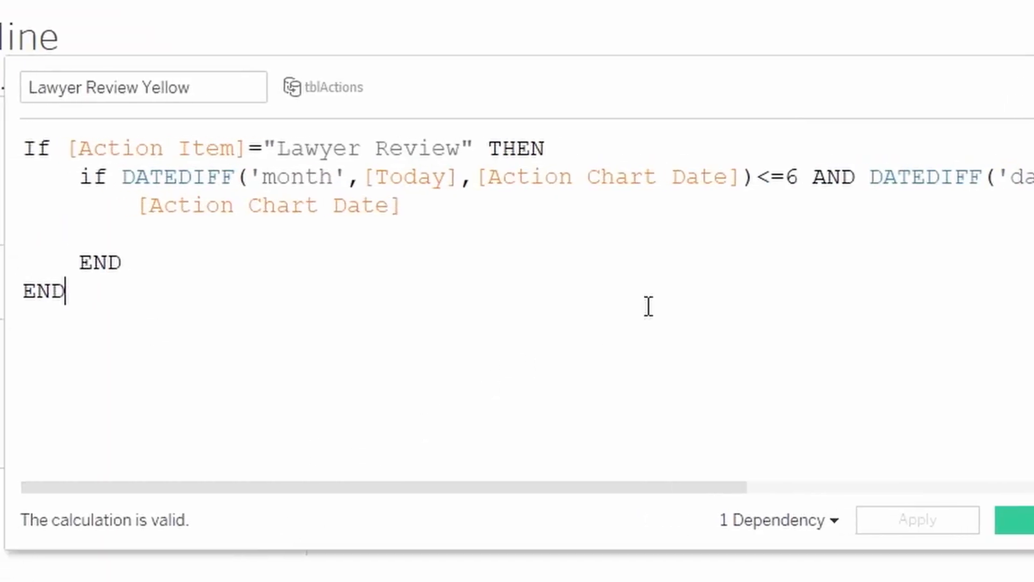
pyautogui.click(810, 181)
pyautogui.press('Return')
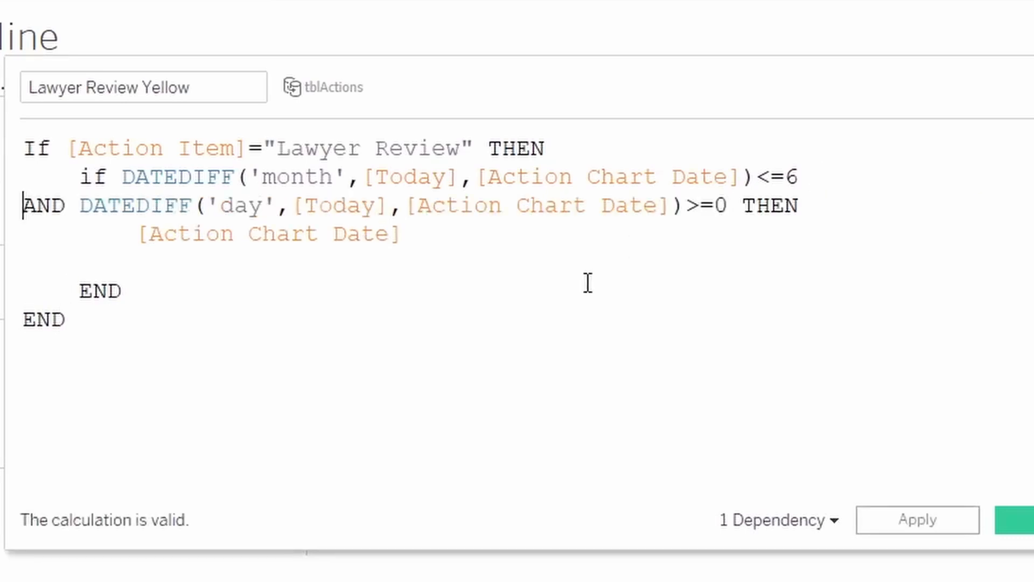
pyautogui.press('Tab')
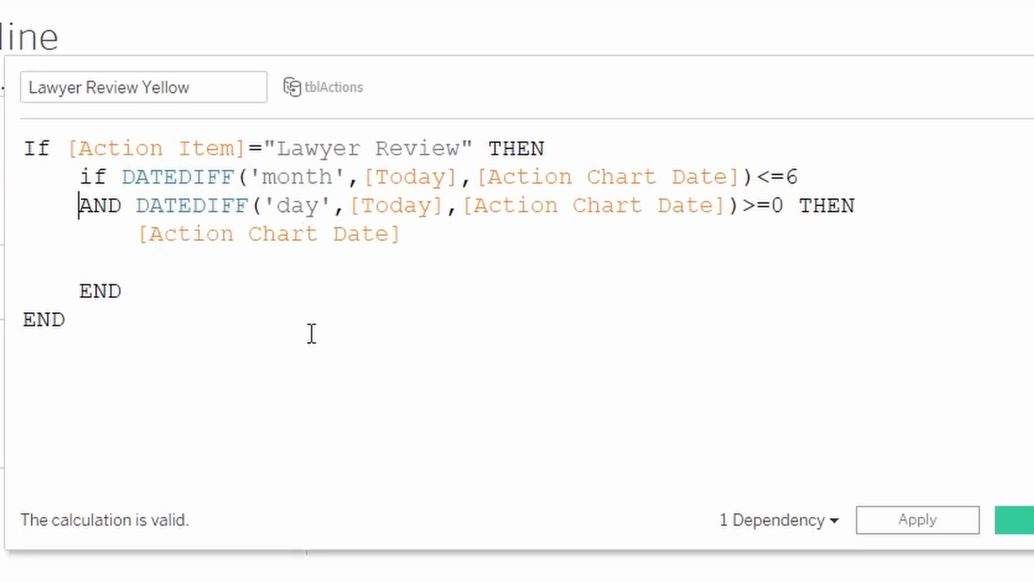
pyautogui.click(1021, 521)
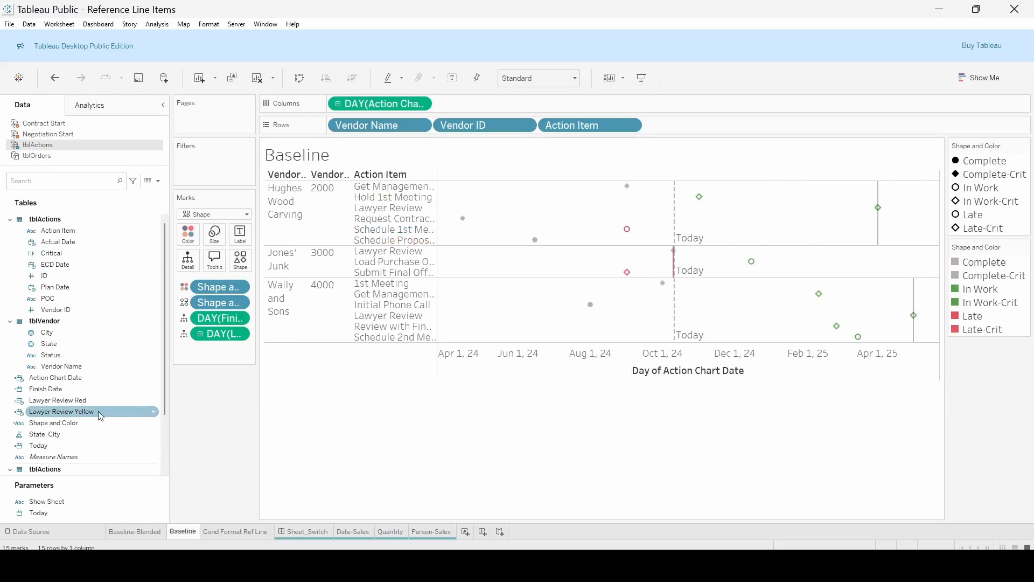
# Step: Add Lawyer Review Yellow to the marks as a detail field and set it to the continuous Day date value
pyautogui.moveTo(88, 417); pyautogui.dragTo(194, 272)
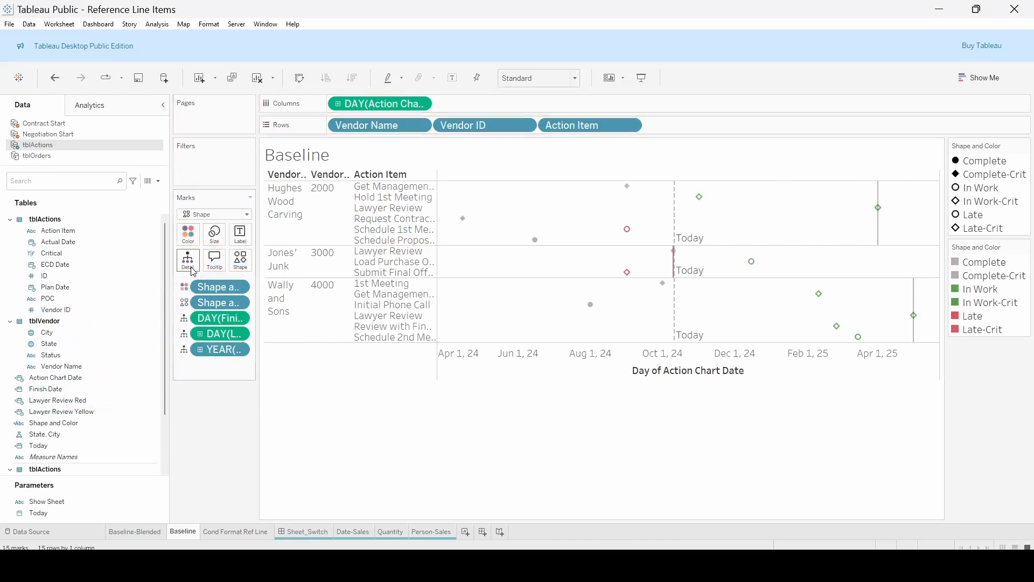
pyautogui.click(246, 351)
pyautogui.click(235, 314)
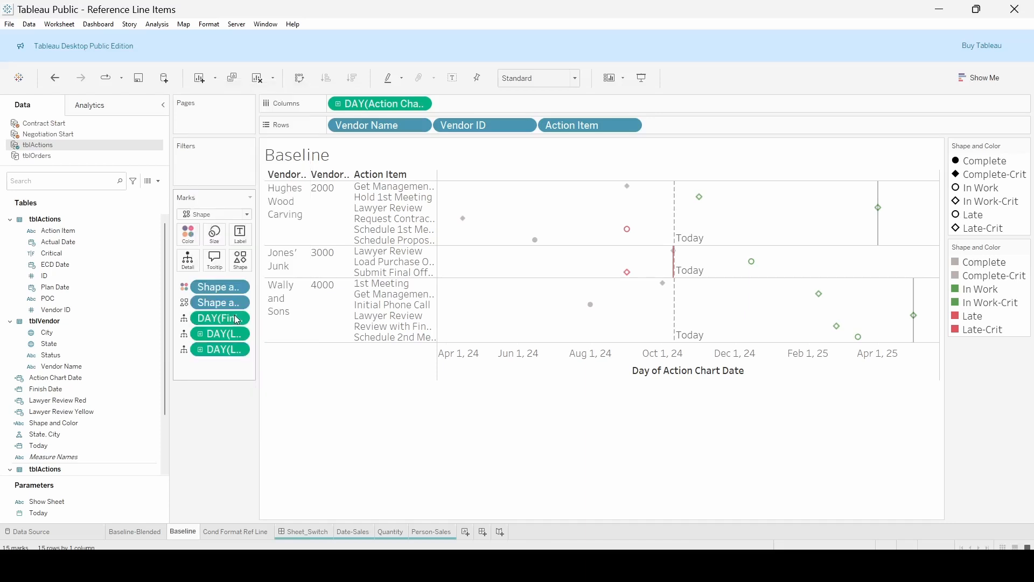
# Step: Add a per-pane reference line to the Action Chart Date axis using the minimum of DAY(Lawyer Review Yellow)
pyautogui.rightClick(598, 355)
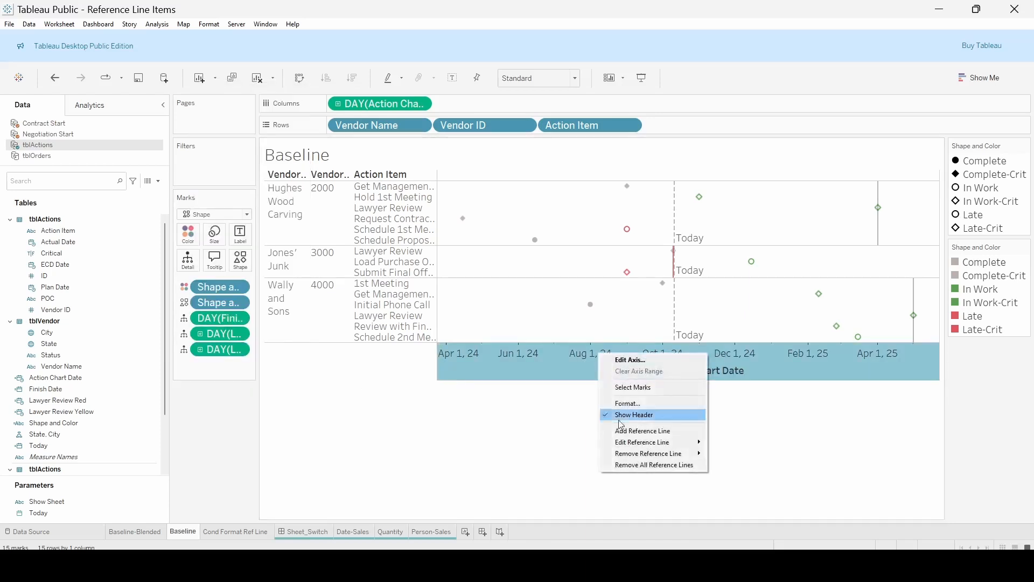
pyautogui.click(655, 433)
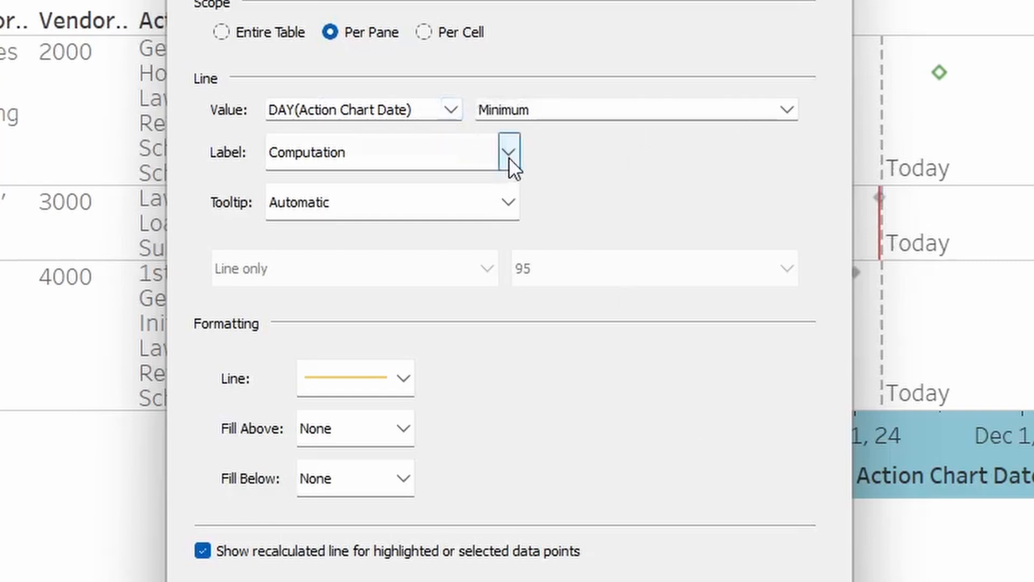
pyautogui.click(452, 111)
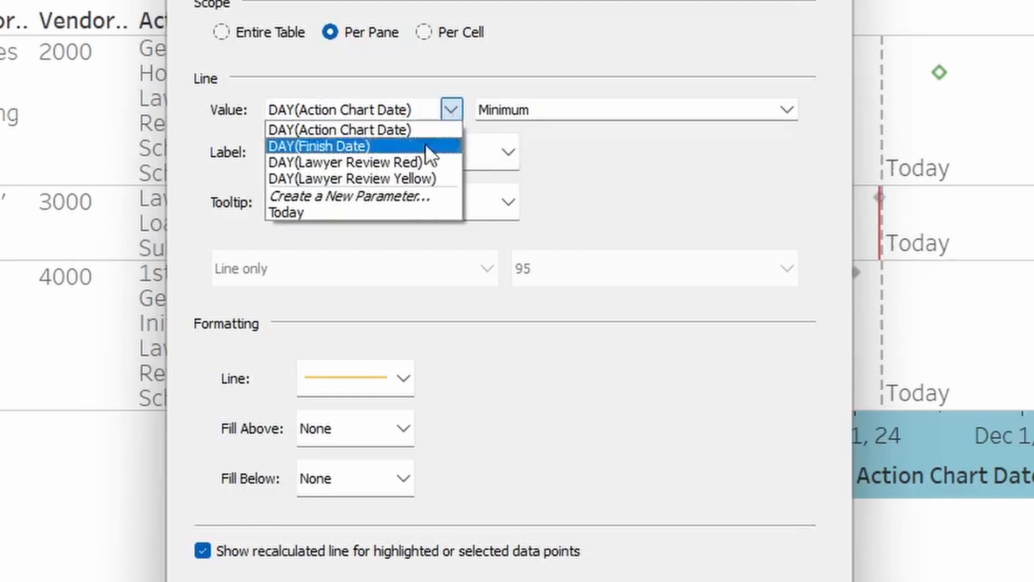
pyautogui.click(417, 180)
# Step: Set the reference line's label to None, give it the custom tooltip "Lawyer Review Yellow <Value>", and apply the line
pyautogui.click(507, 152)
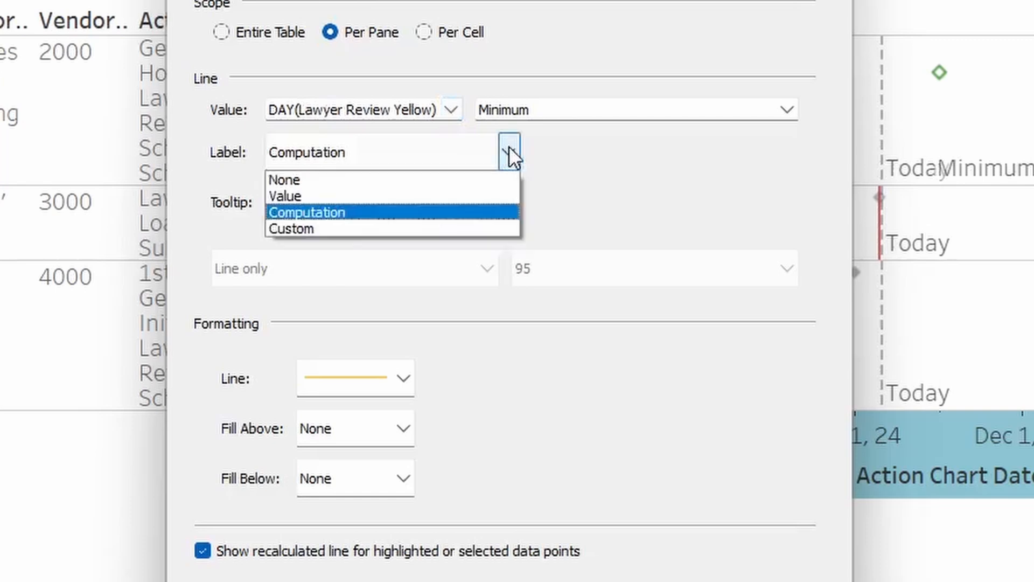
pyautogui.click(396, 181)
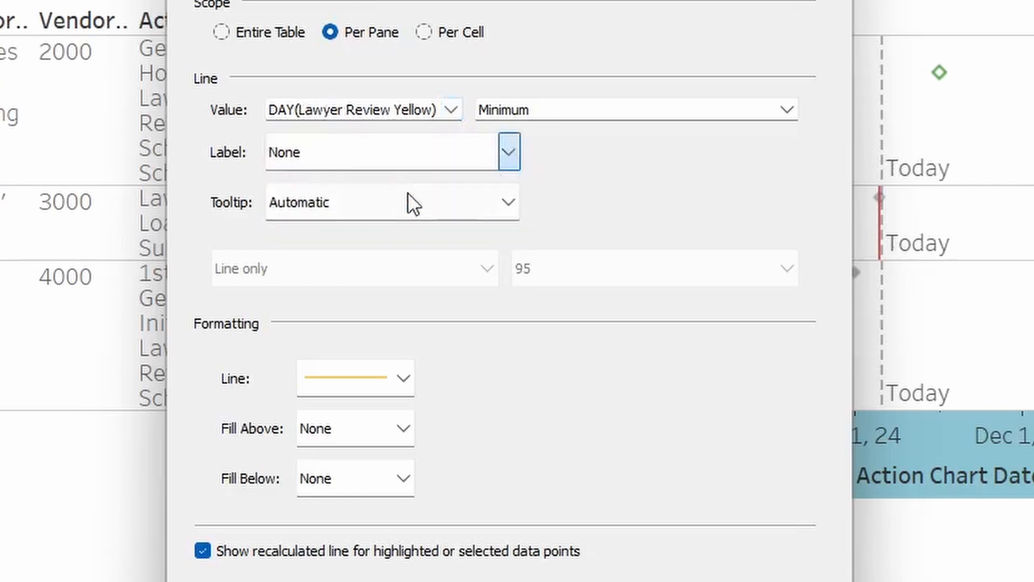
pyautogui.click(509, 203)
pyautogui.click(454, 260)
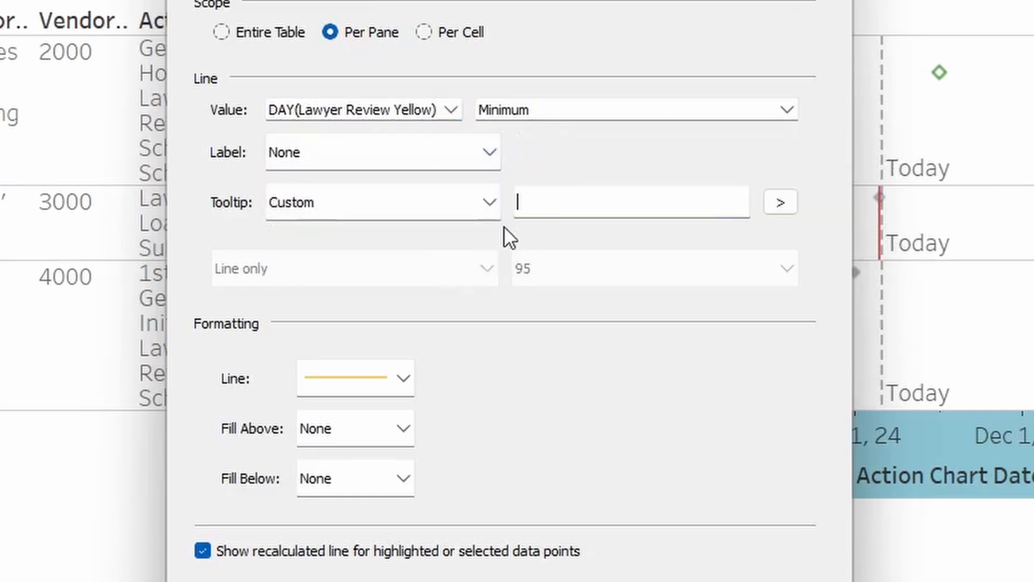
pyautogui.write('Lawyer Review ')
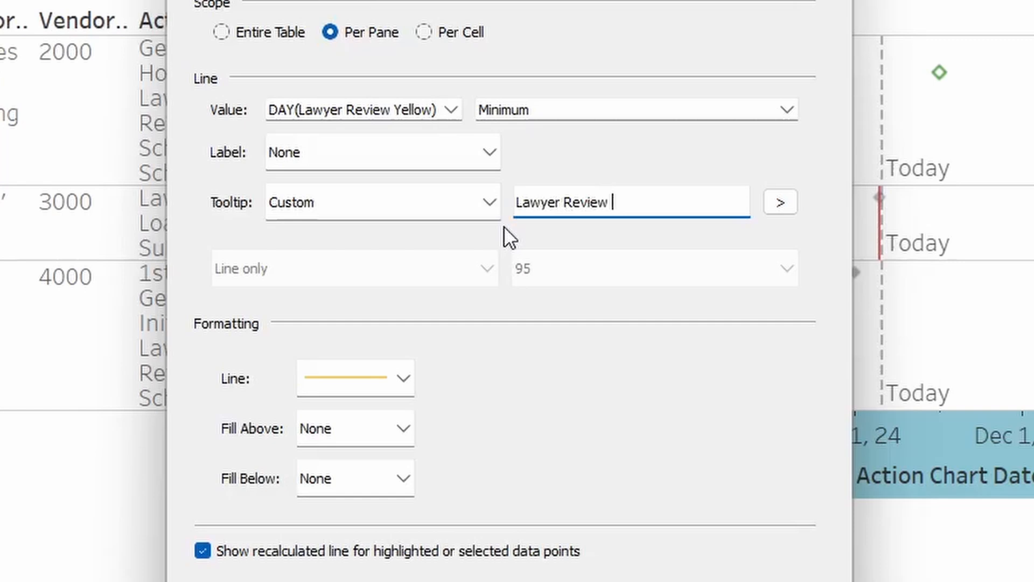
pyautogui.write('Yellow')
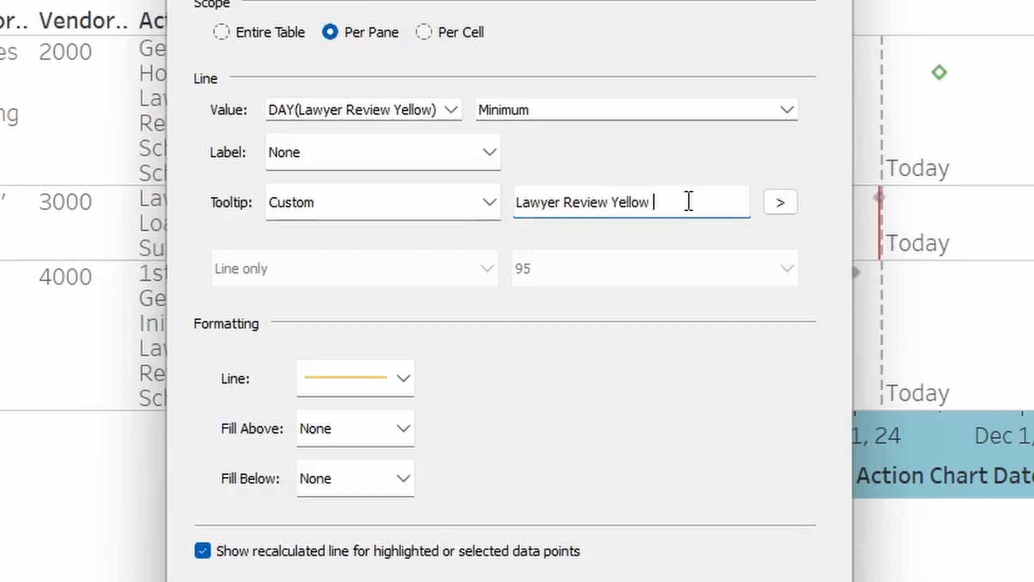
pyautogui.click(781, 203)
pyautogui.click(829, 306)
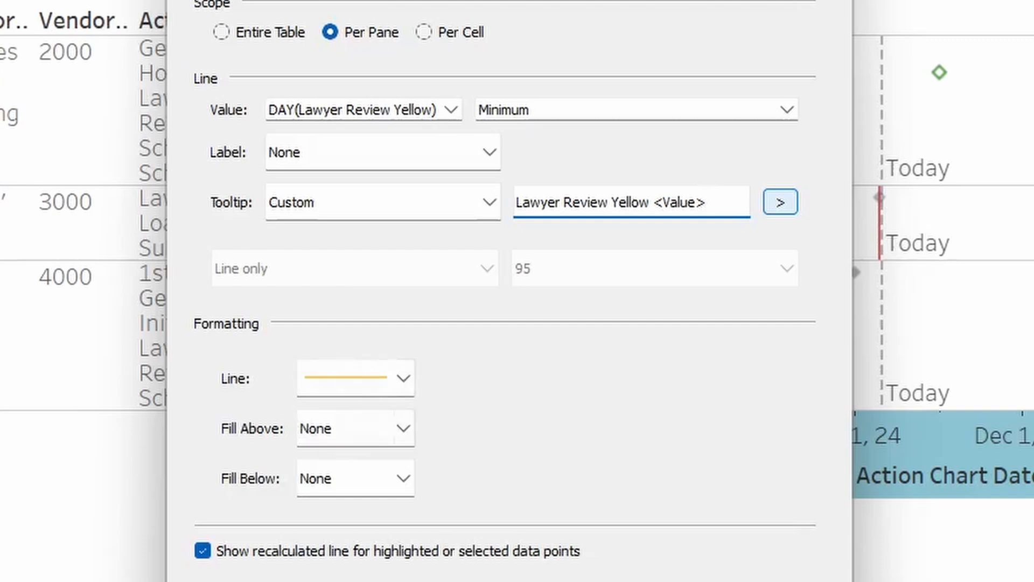
pyautogui.click(619, 448)
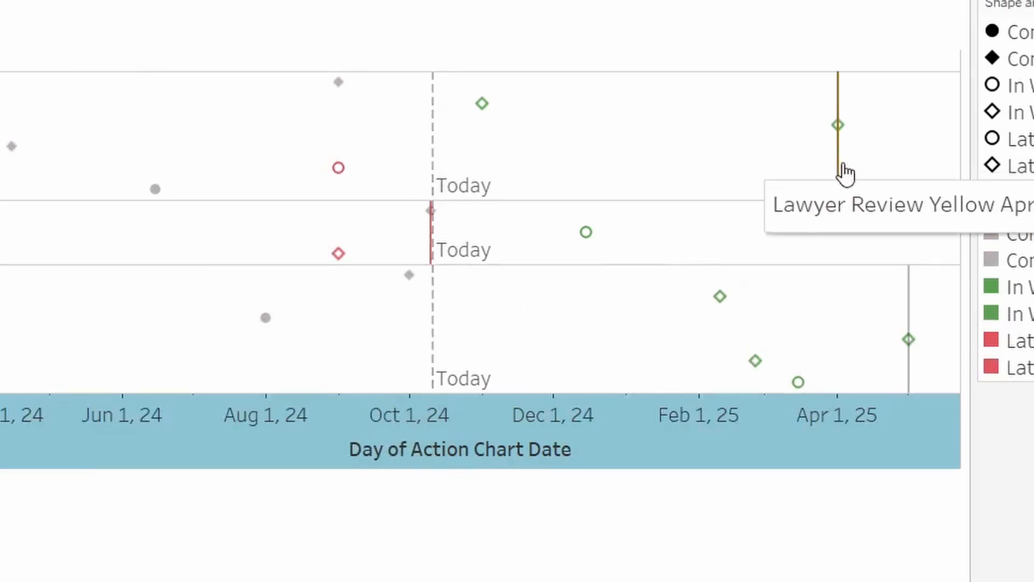
pyautogui.moveTo(833, 172)
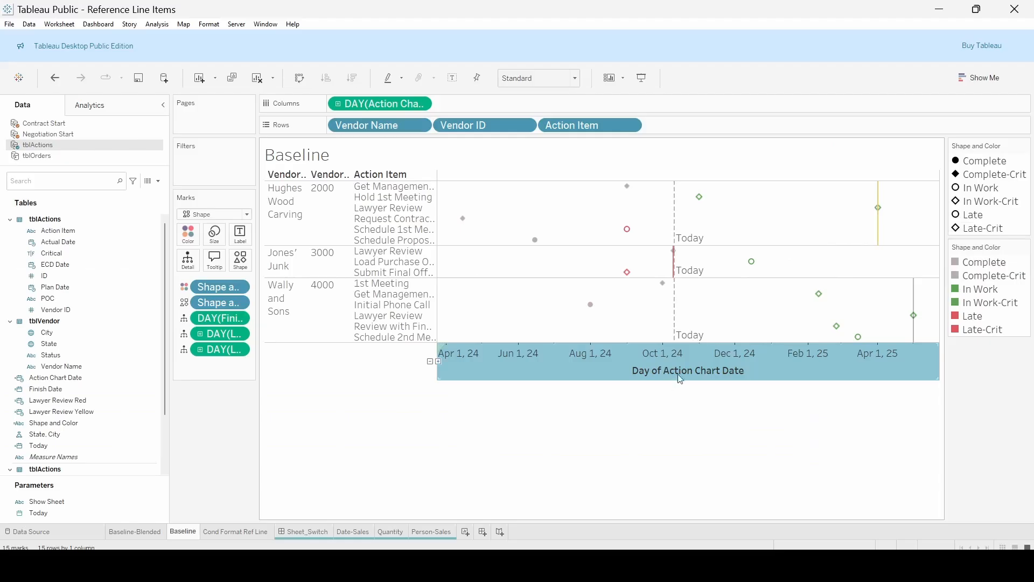
pyautogui.rightClick(684, 358)
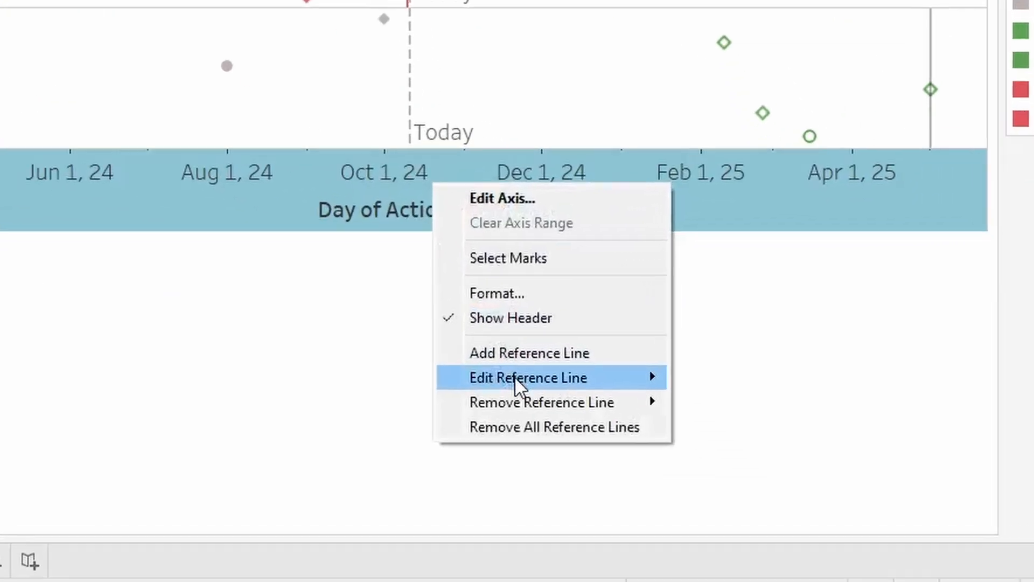
pyautogui.moveTo(515, 377)
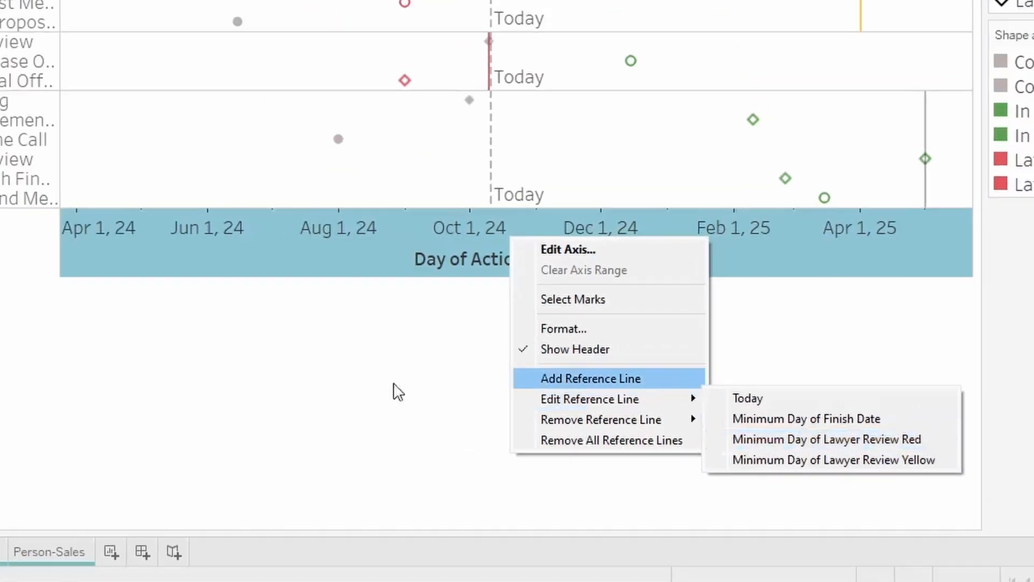
pyautogui.click(263, 351)
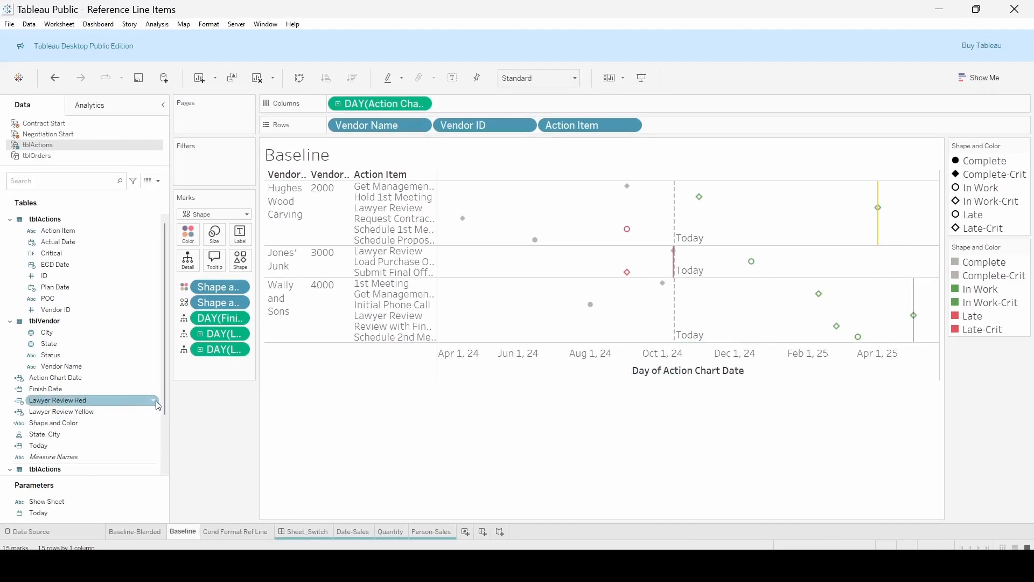
# Step: Remove the AND DATEDIFF('day',[Today],[Action Chart Date])>=0 condition from the Lawyer Review Yellow formula and save the calculation
pyautogui.click(150, 411)
pyautogui.click(187, 136)
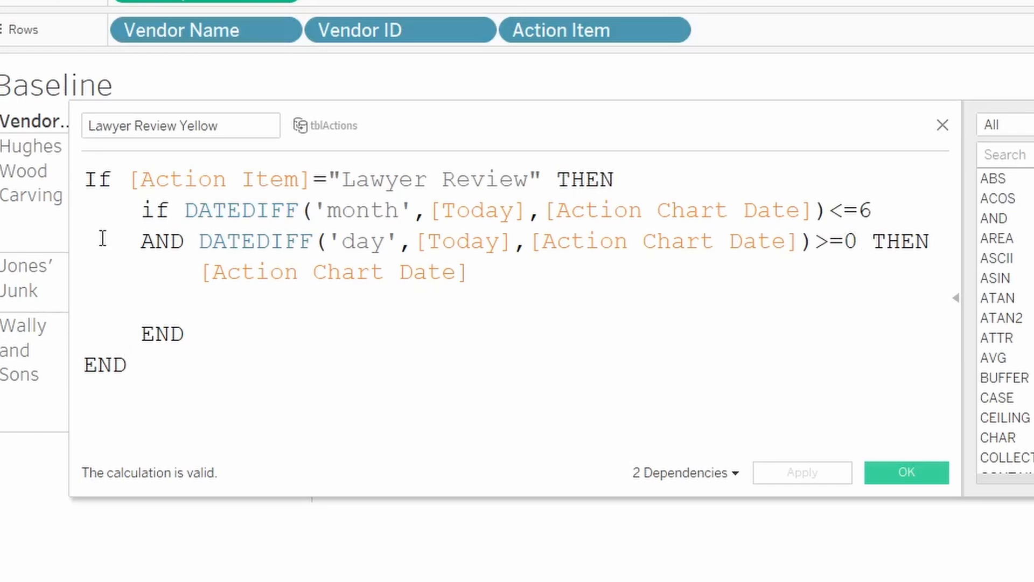
pyautogui.moveTo(141, 241); pyautogui.dragTo(860, 239)
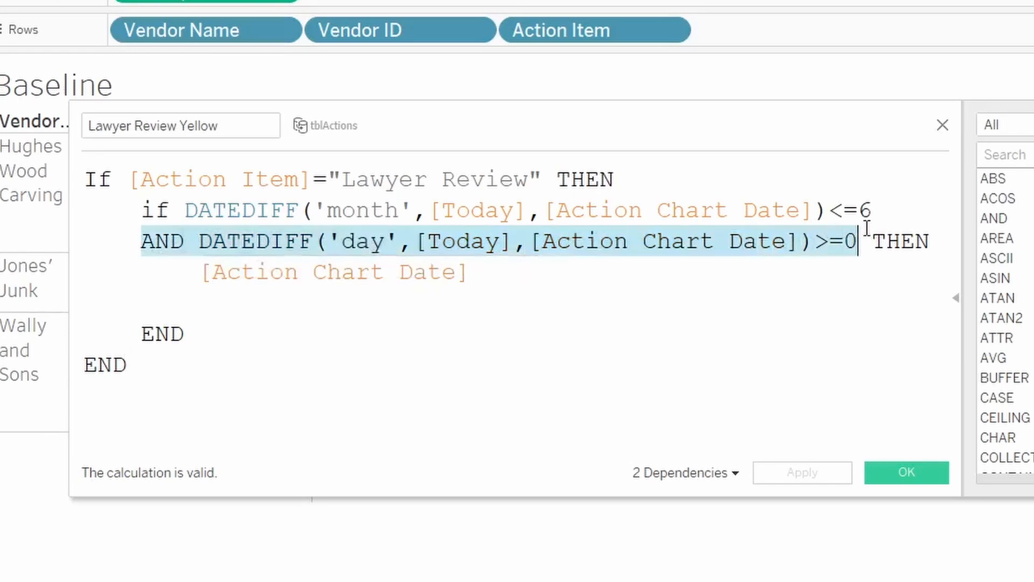
pyautogui.press('Delete')
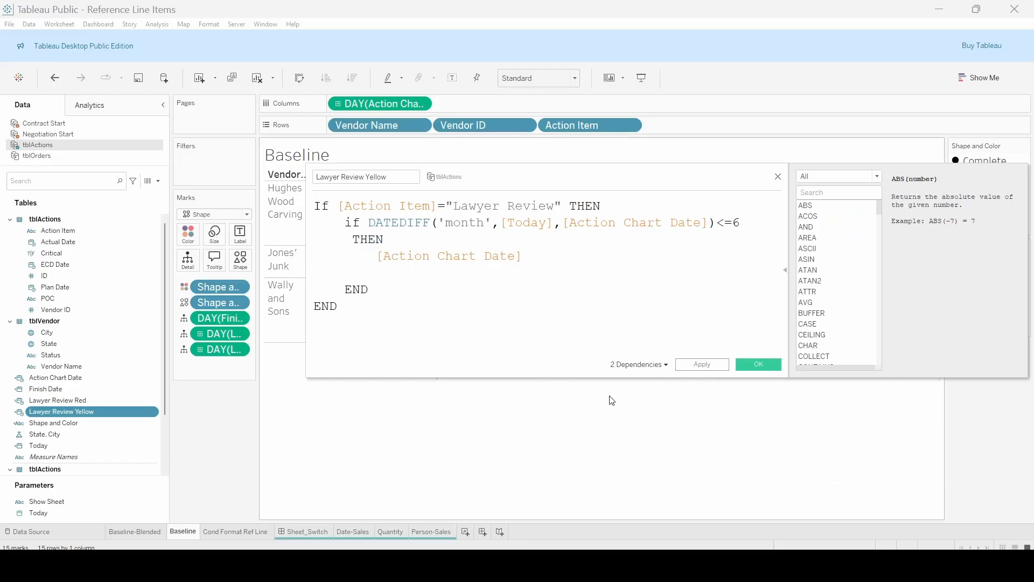
pyautogui.click(905, 472)
pyautogui.moveTo(375, 343)
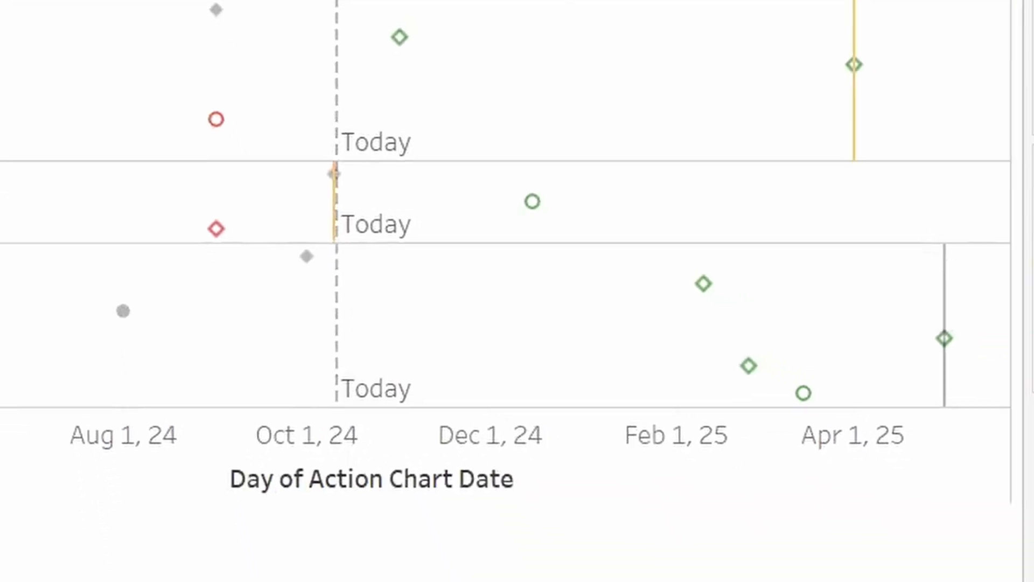
# Step: Remove the Minimum Day of Lawyer Review Red reference line from the Action Chart Date axis
pyautogui.rightClick(422, 468)
pyautogui.moveTo(565, 581)
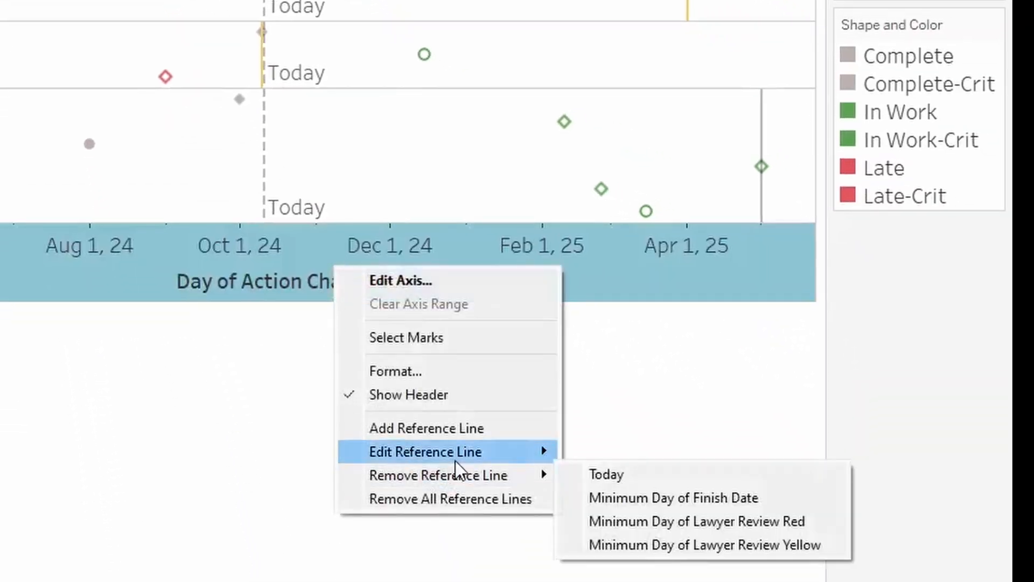
pyautogui.moveTo(467, 444)
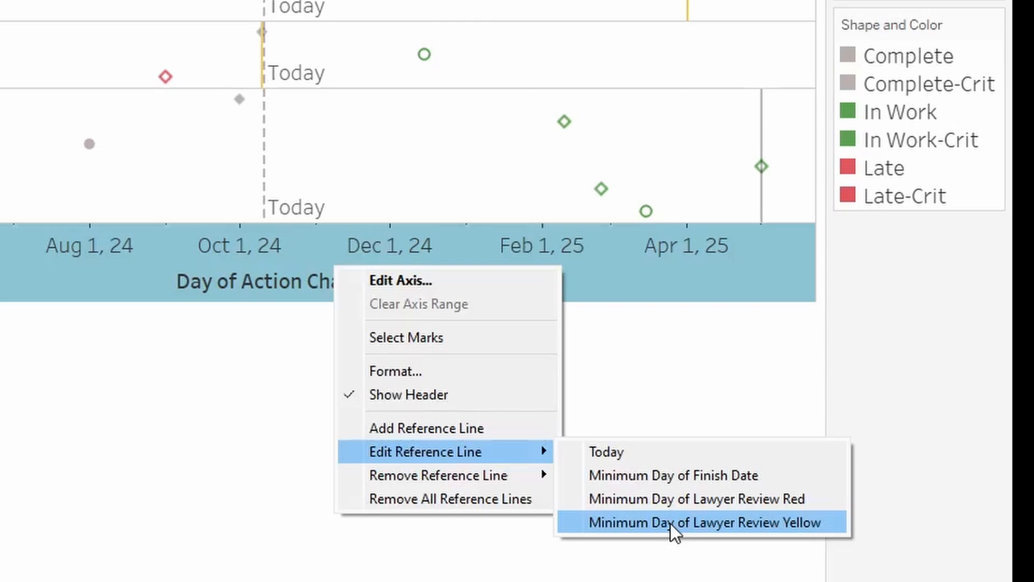
pyautogui.moveTo(435, 478)
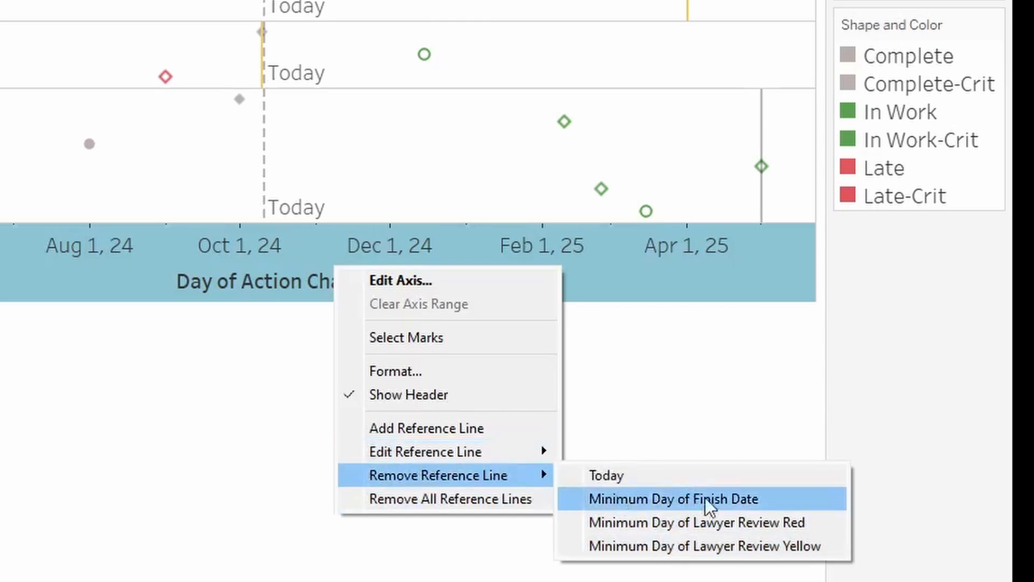
pyautogui.click(752, 522)
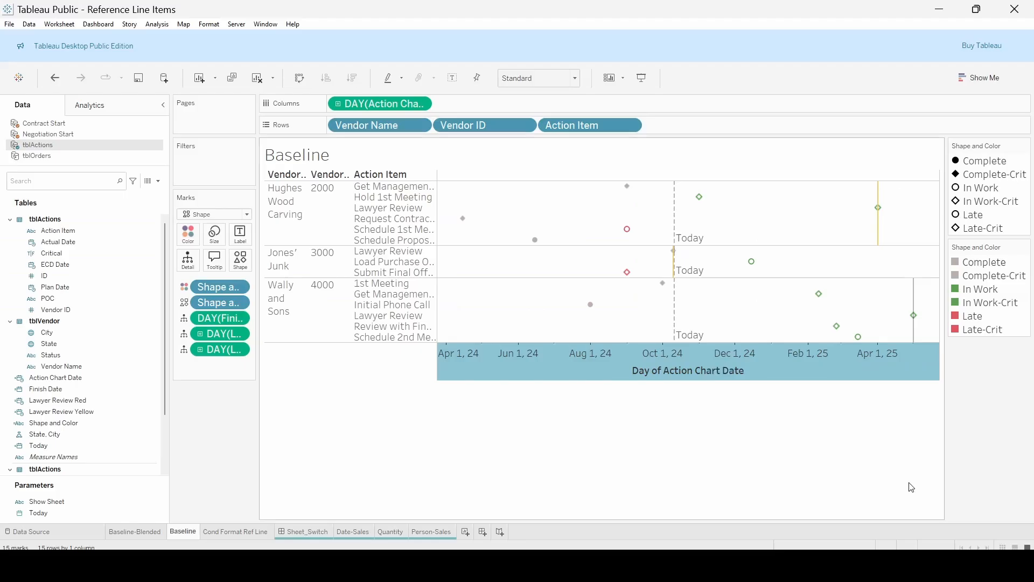
# Step: Add the per-pane reference line for the minimum of DAY(Lawyer Review Red) back to the Action Chart Date axis
pyautogui.rightClick(128, 247)
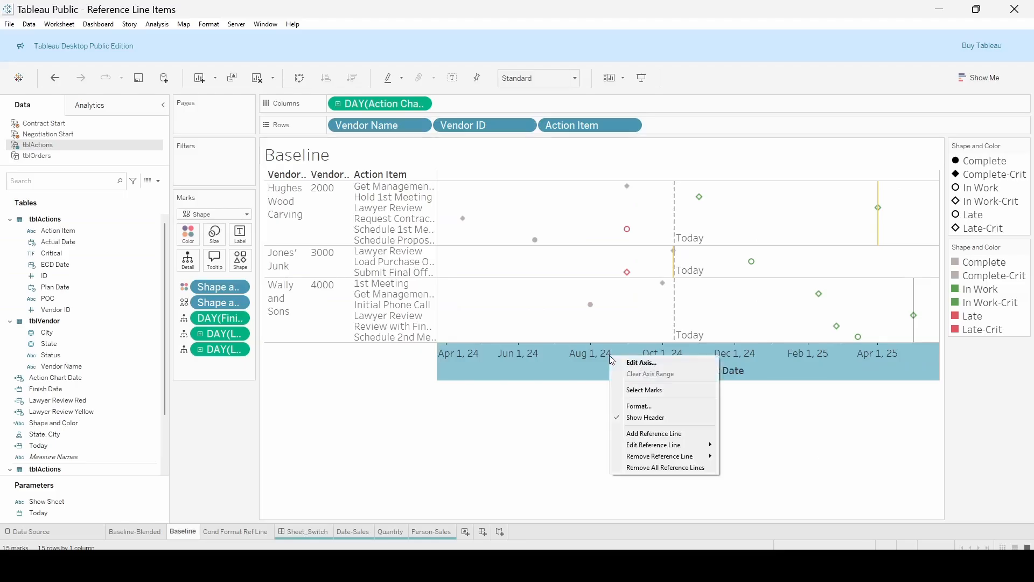
pyautogui.click(655, 433)
pyautogui.click(488, 213)
pyautogui.click(482, 236)
# Step: Set the Lawyer Review Red reference line's label to None and its tooltip to Custom, and apply the line
pyautogui.click(507, 231)
pyautogui.click(473, 244)
pyautogui.click(507, 253)
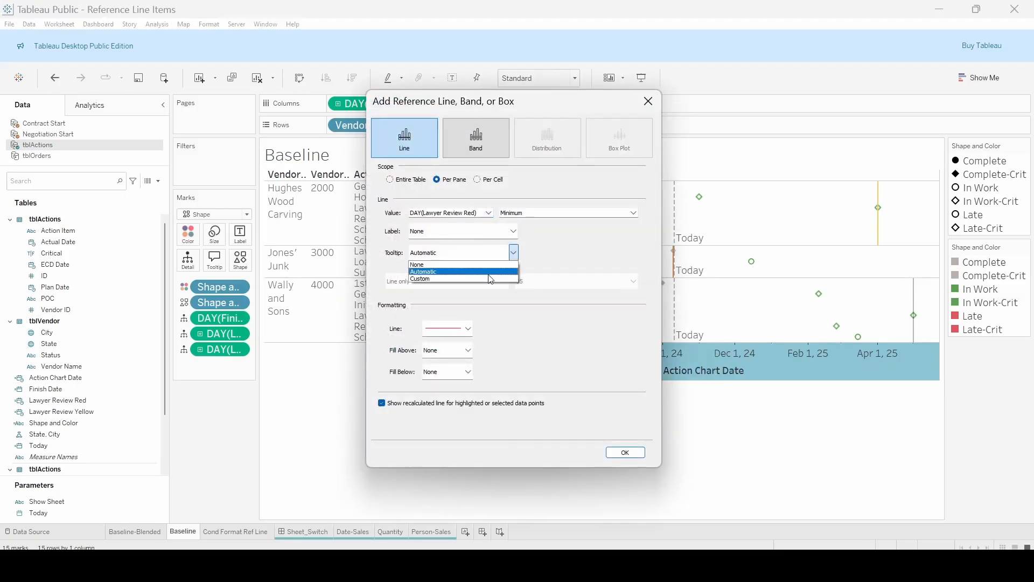
pyautogui.click(486, 278)
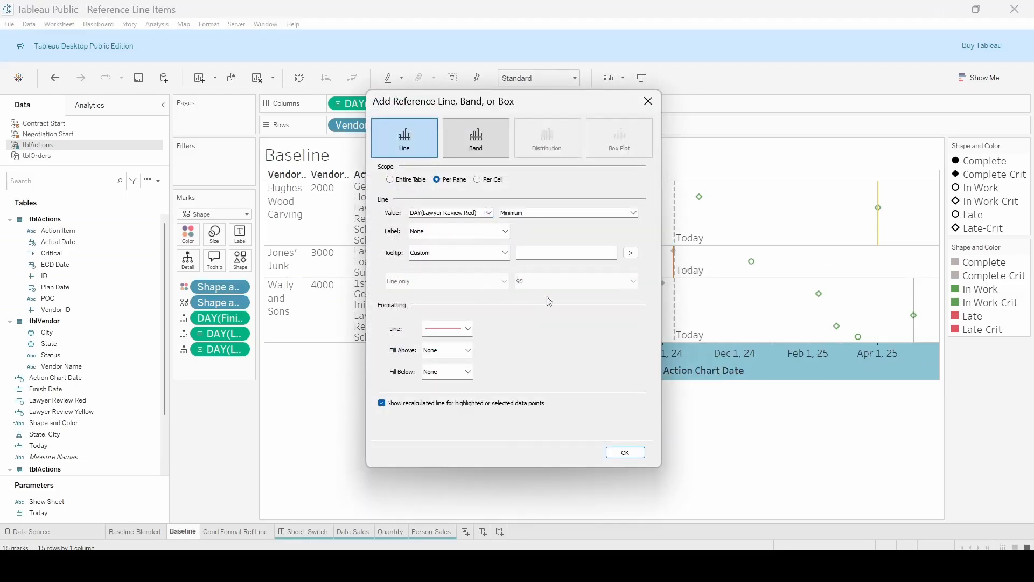
pyautogui.click(625, 453)
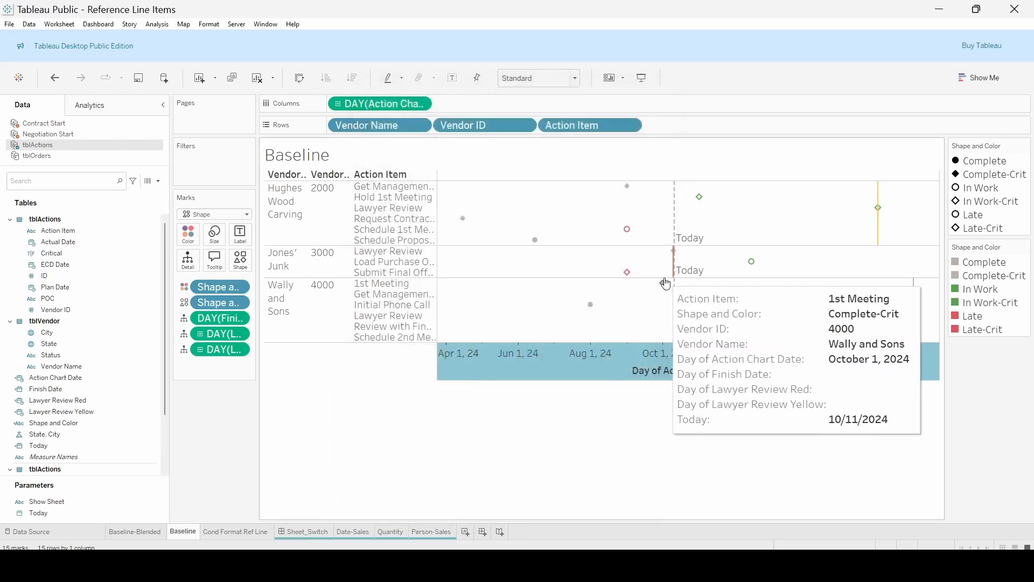